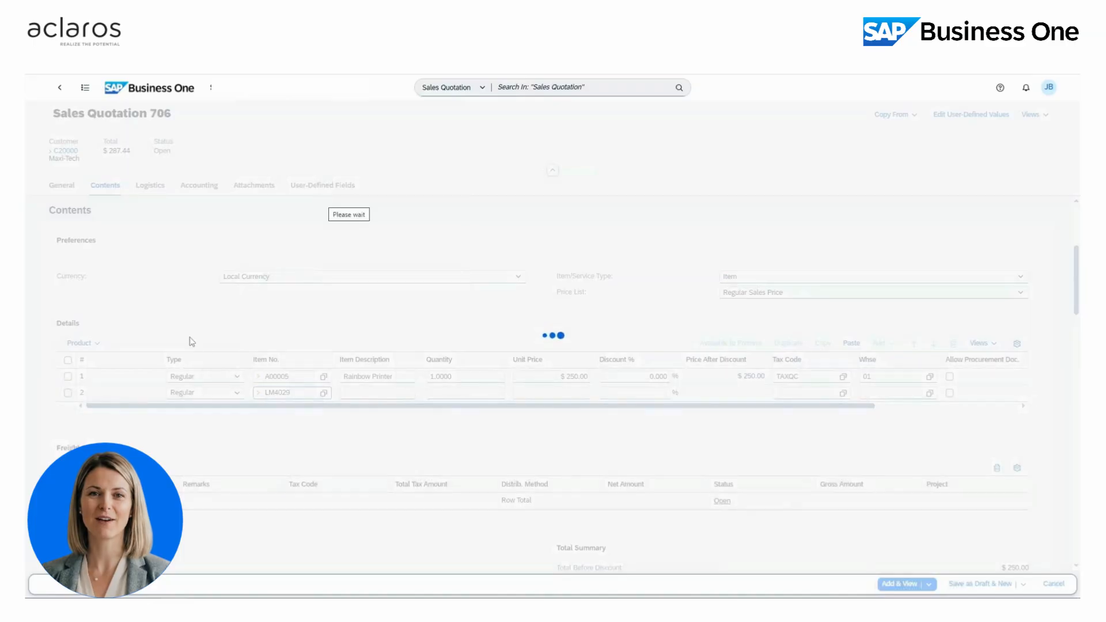
- Make the Rainbow Printer row an Alternative line, show the Gross Profit view, and save quotation 706 at $413.91
{"action": "left_click", "coordinate": [234, 380]}
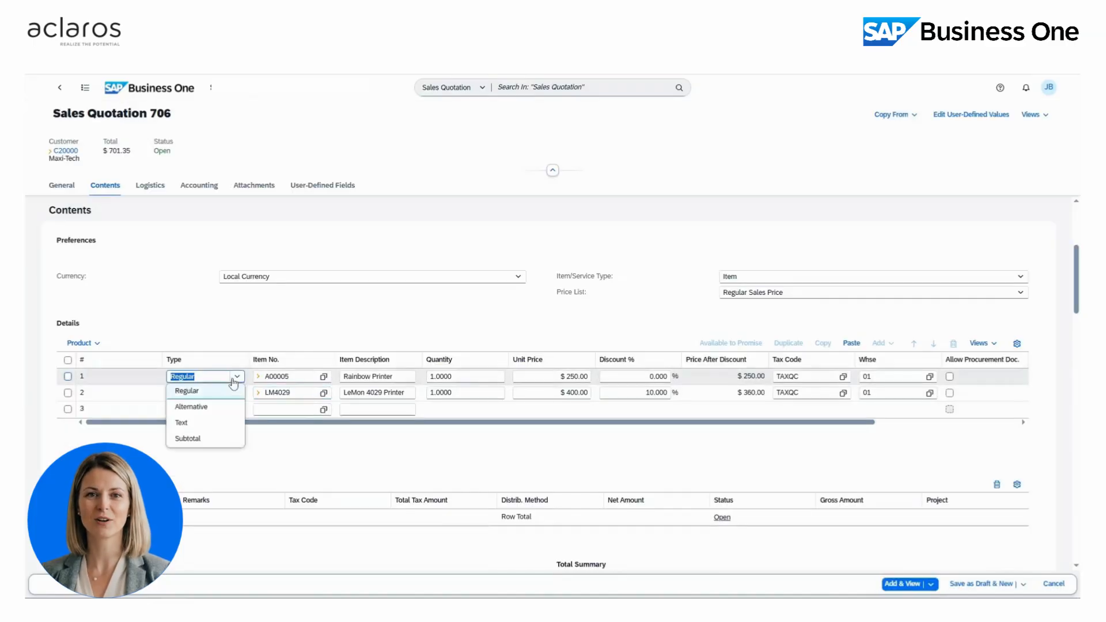
{"action": "left_click", "coordinate": [229, 418]}
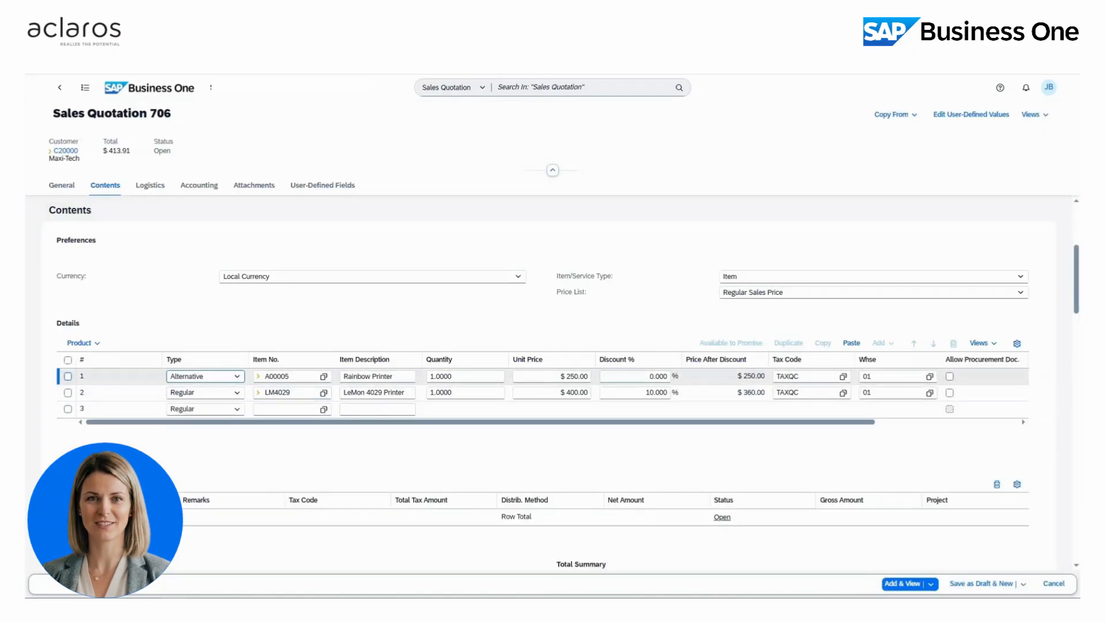
{"action": "left_click", "coordinate": [96, 343]}
{"action": "left_click", "coordinate": [99, 391]}
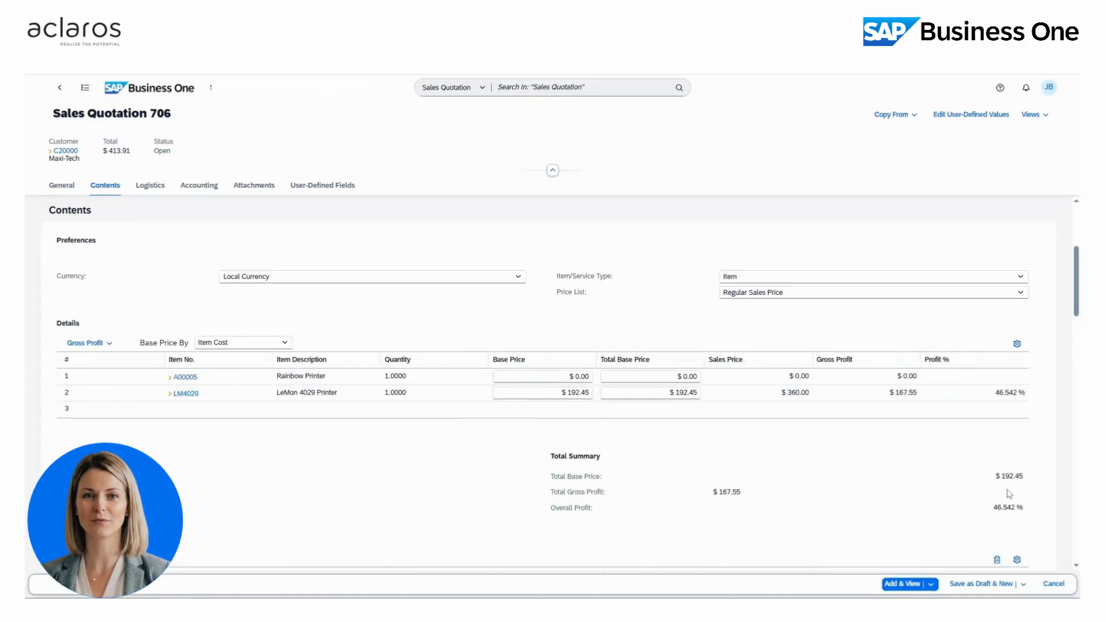
{"action": "left_click", "coordinate": [907, 586]}
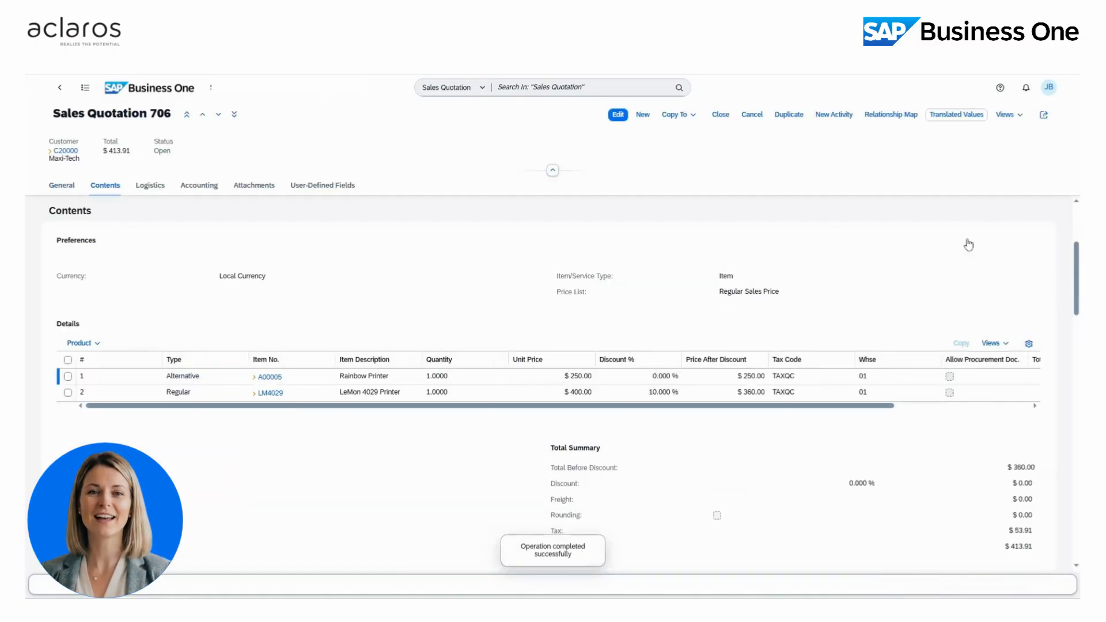
- Copy Maxi-Tech quotation 706 from the open quotations list into new Sales Order 845
{"action": "left_click", "coordinate": [1043, 115]}
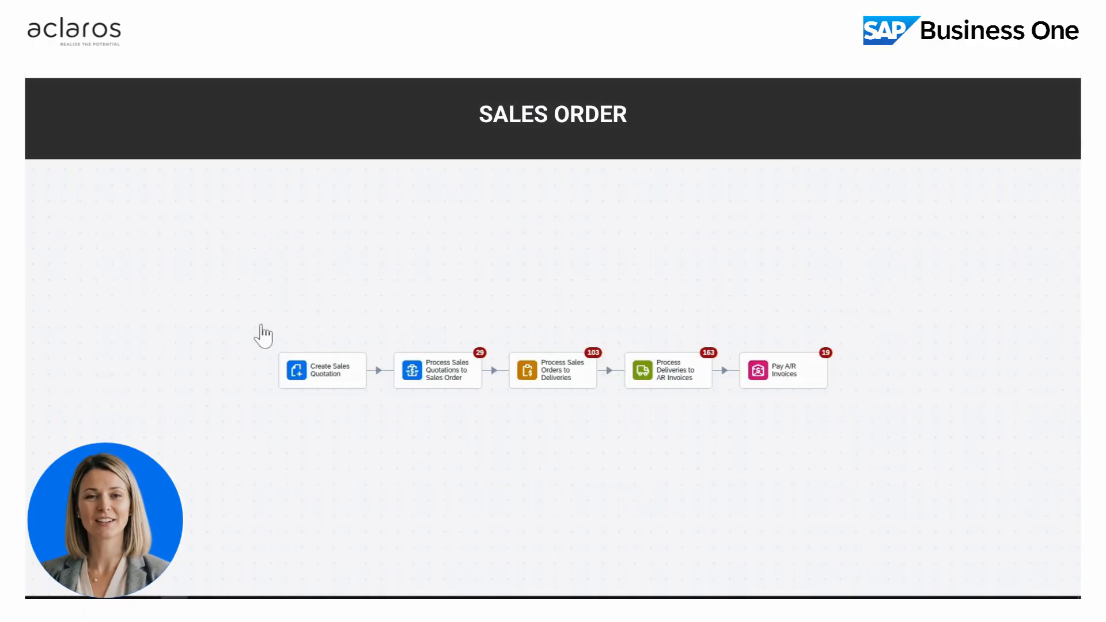
{"action": "left_click", "coordinate": [470, 378]}
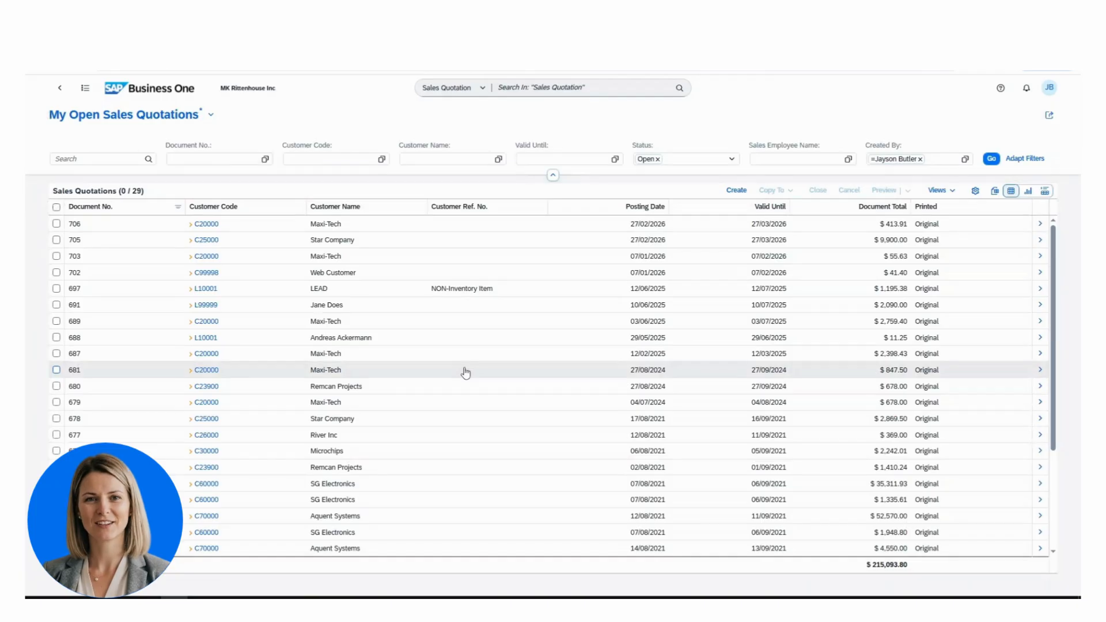
{"action": "left_click", "coordinate": [57, 224]}
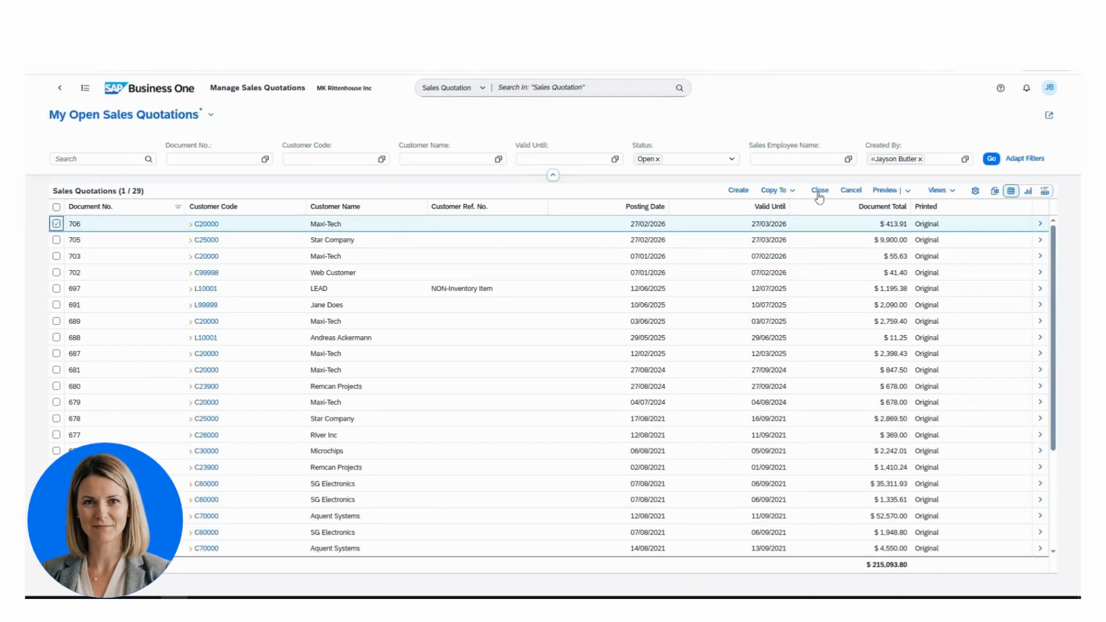
{"action": "left_click", "coordinate": [775, 190]}
{"action": "left_click", "coordinate": [799, 212]}
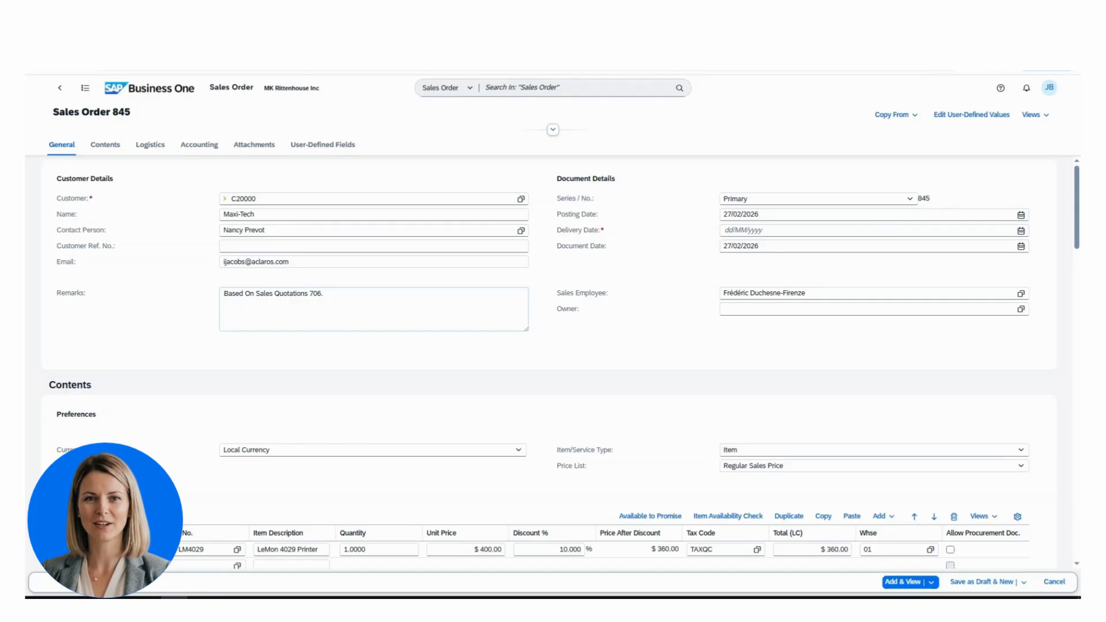
- Enter the customer reference, add the remark 'This is a rush!', and set delivery date 06/03/2026
{"action": "left_click", "coordinate": [373, 246]}
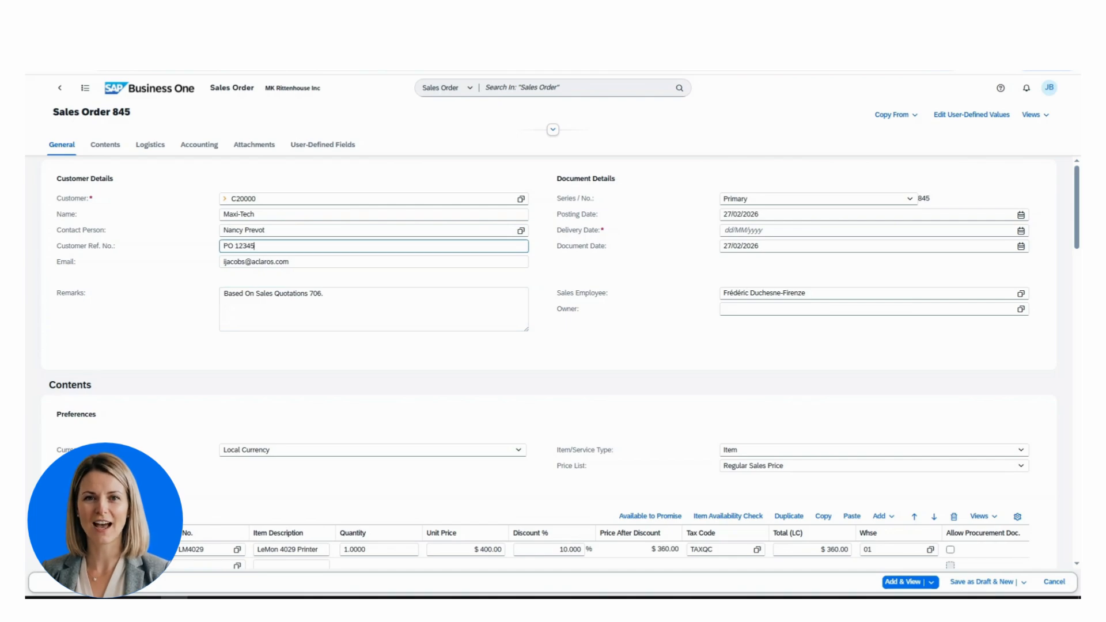
{"action": "left_click", "coordinate": [324, 294]}
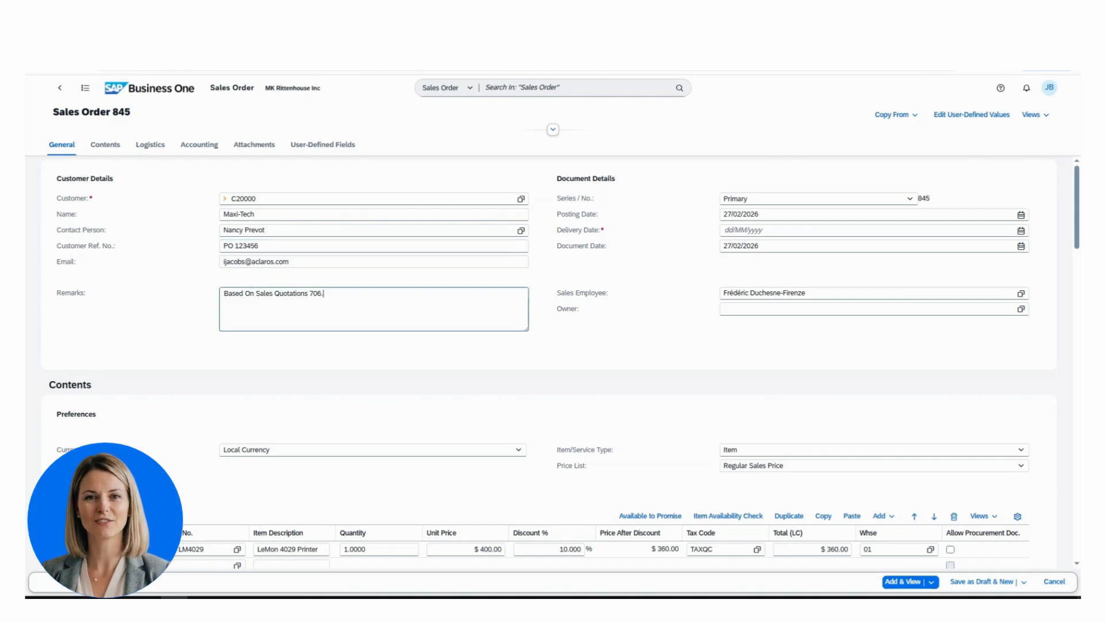
{"action": "left_click", "coordinate": [1021, 231]}
{"action": "left_click", "coordinate": [843, 252]}
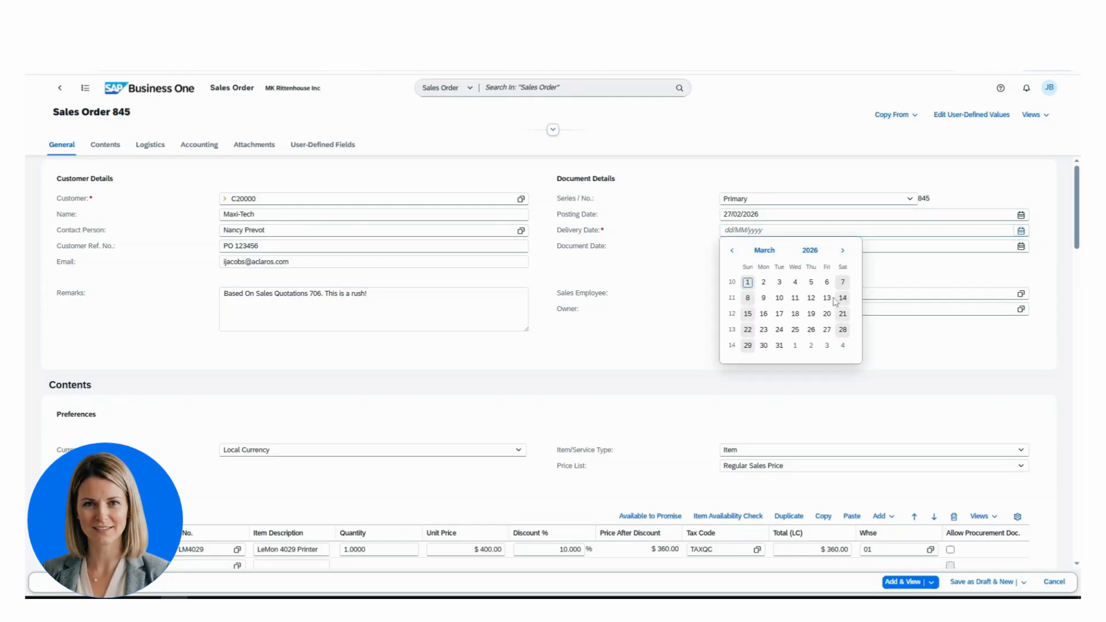
{"action": "left_click", "coordinate": [827, 281]}
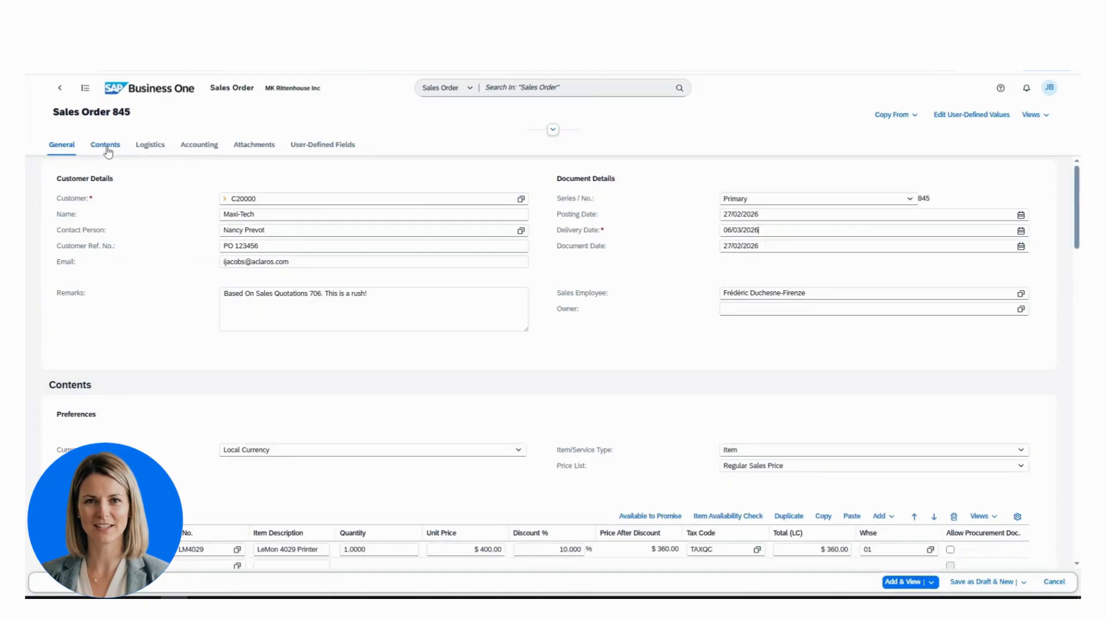
{"action": "left_click", "coordinate": [106, 149]}
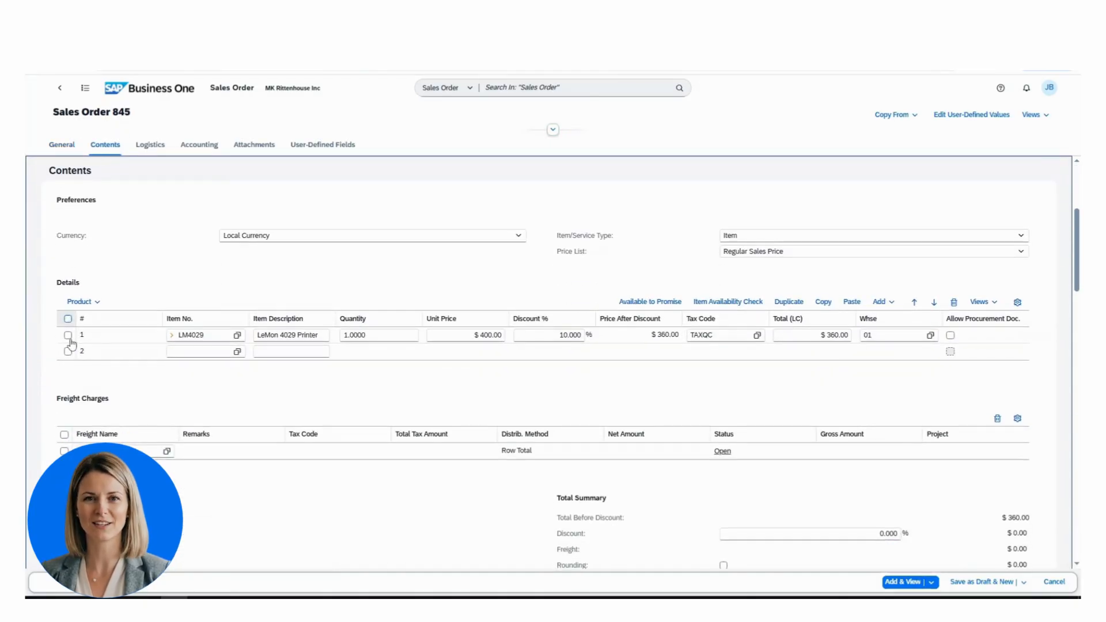
- Check stock for the LeMon 4029 Printer line, allow procurement documents, and save order 845 at $413.91
{"action": "left_click", "coordinate": [68, 336]}
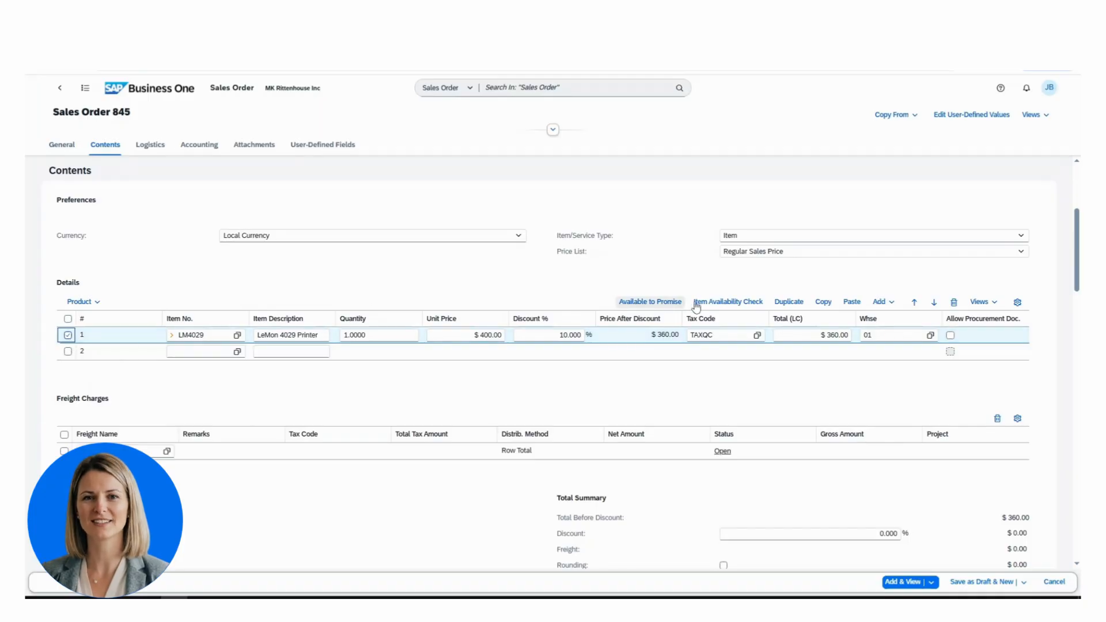
{"action": "left_click", "coordinate": [729, 304]}
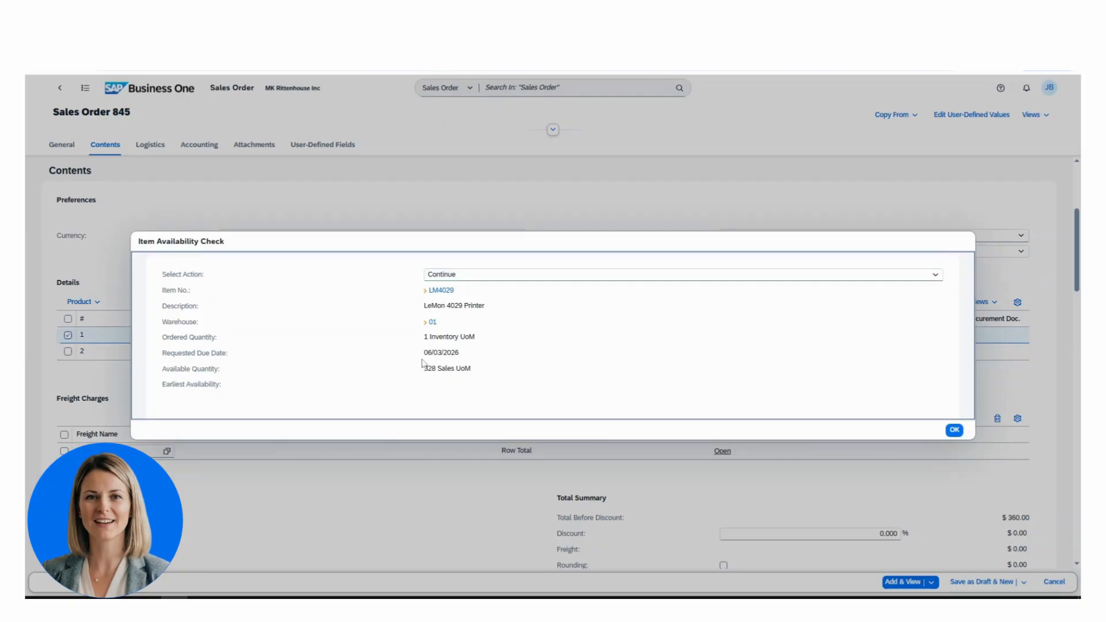
{"action": "left_click_drag", "start_coordinate": [460, 354], "coordinate": [436, 370]}
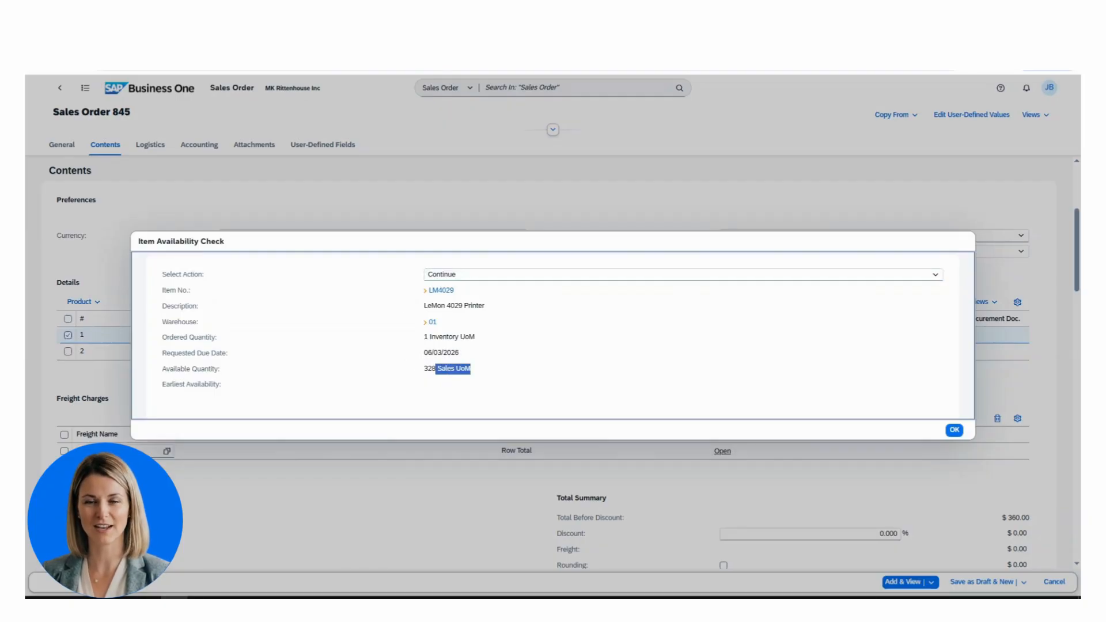
{"action": "left_click", "coordinate": [954, 430]}
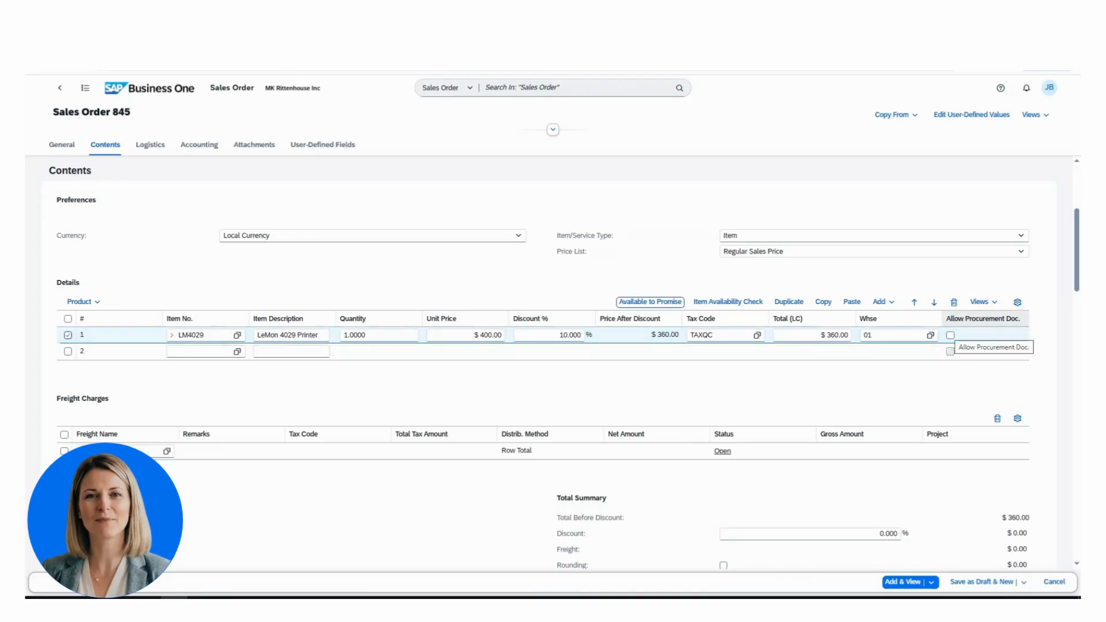
{"action": "left_click", "coordinate": [951, 336]}
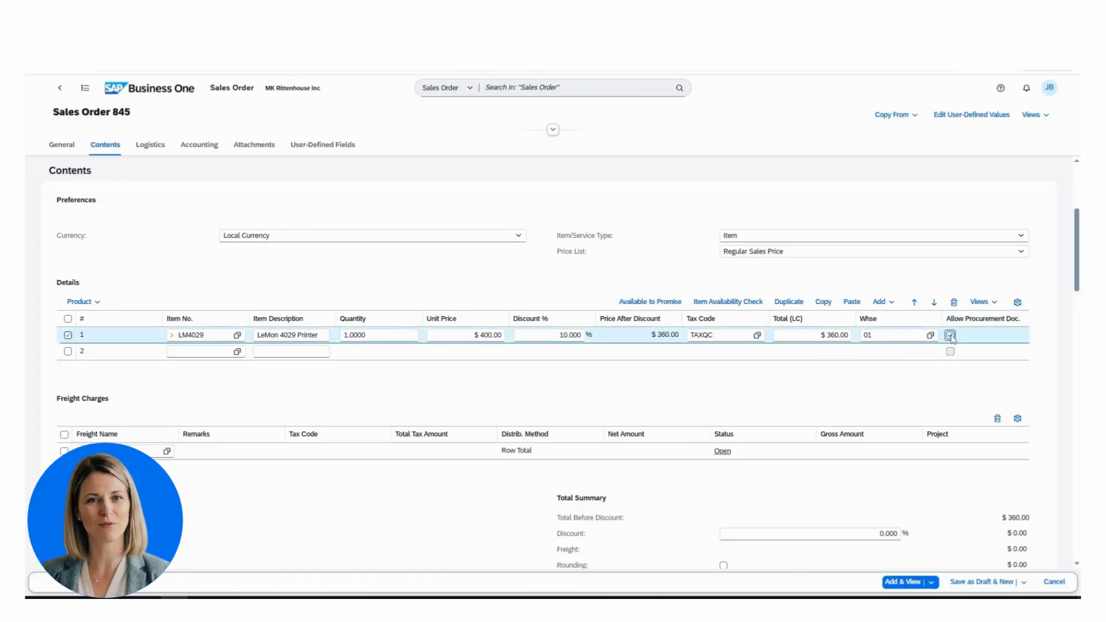
{"action": "left_click", "coordinate": [902, 582]}
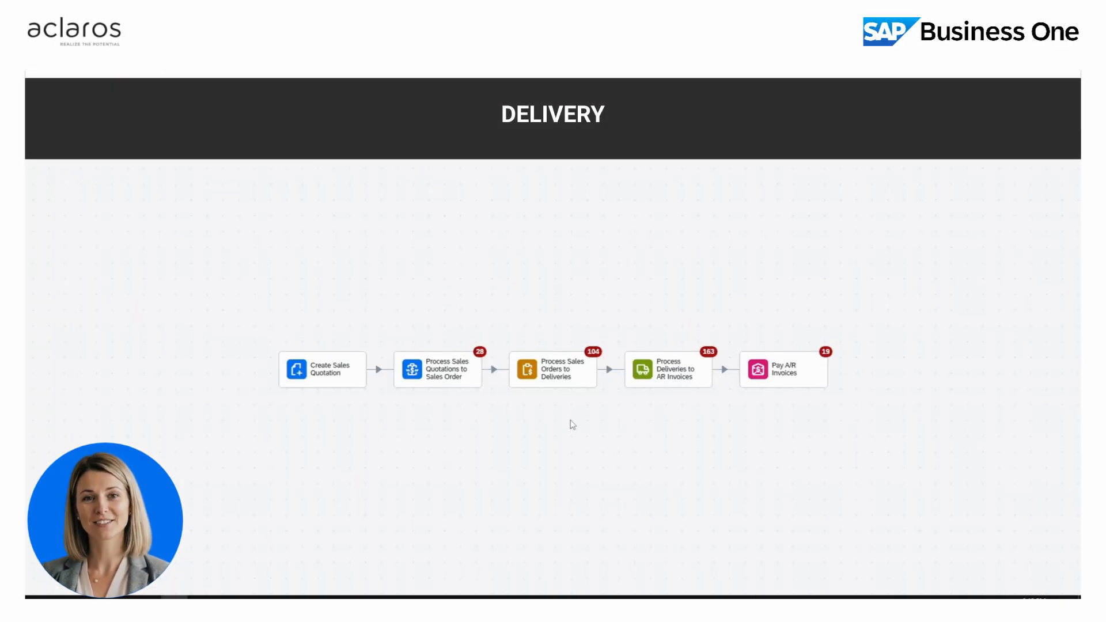
- Copy Maxi-Tech Sales Order 845 from the open orders list into a new delivery
{"action": "left_click", "coordinate": [567, 375]}
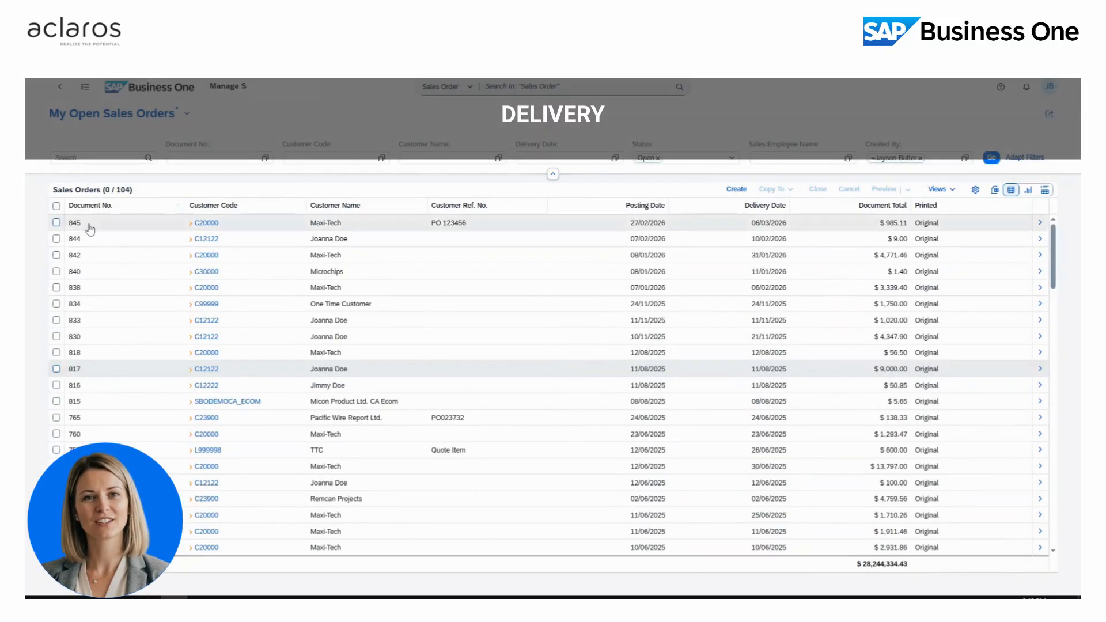
{"action": "left_click", "coordinate": [56, 223]}
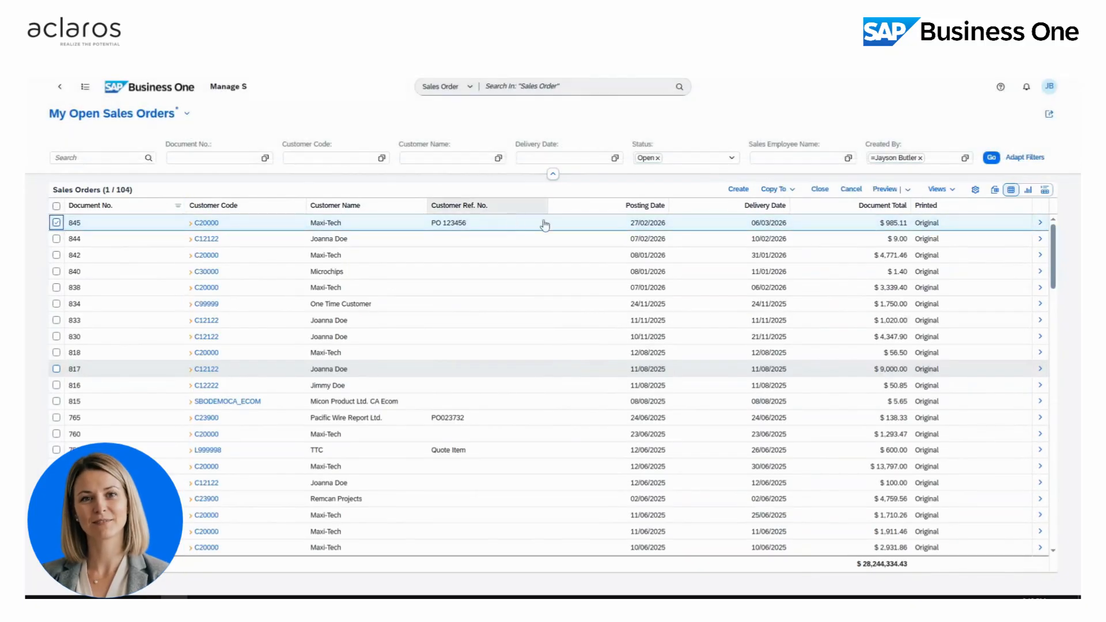
{"action": "left_click", "coordinate": [794, 191]}
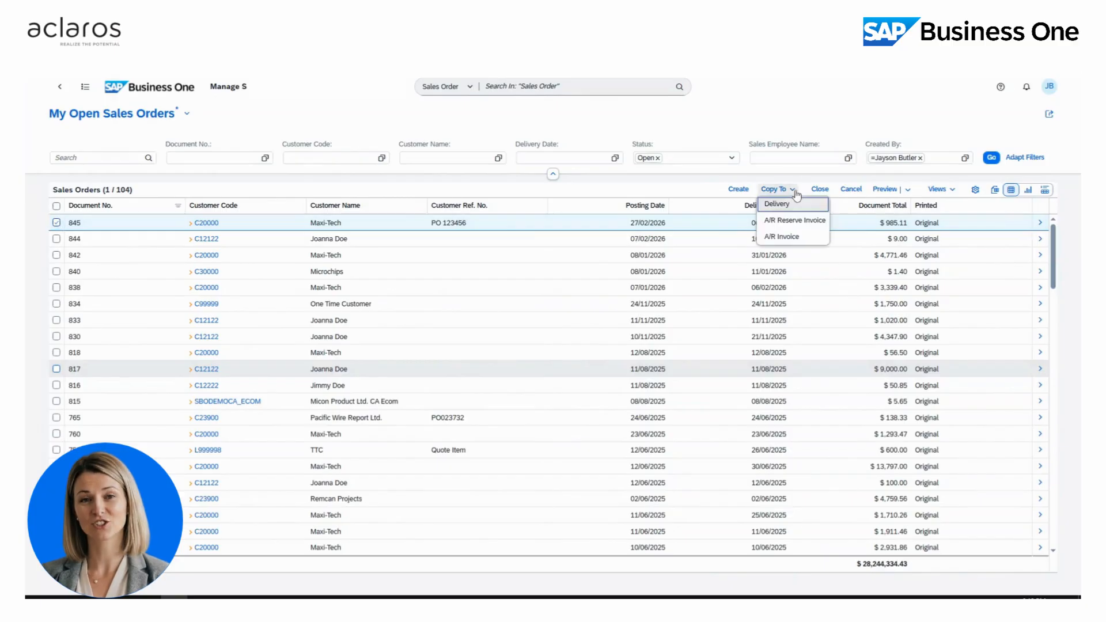
{"action": "left_click", "coordinate": [795, 204]}
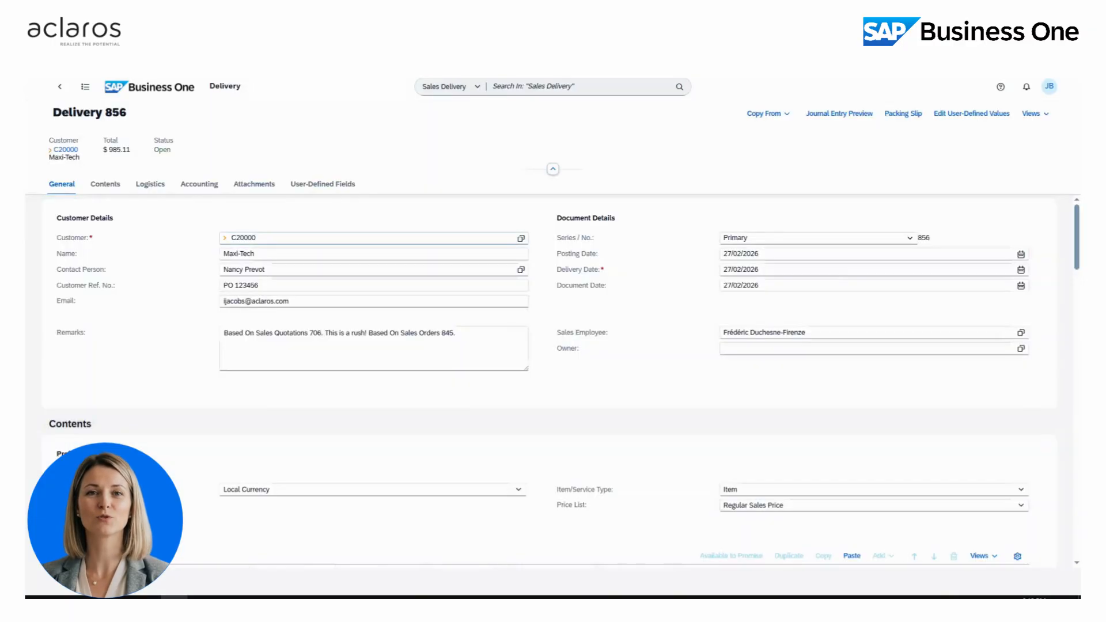
- Allocate serial number A00006001 to the Rail Gauge line of delivery 856
{"action": "left_click", "coordinate": [105, 185]}
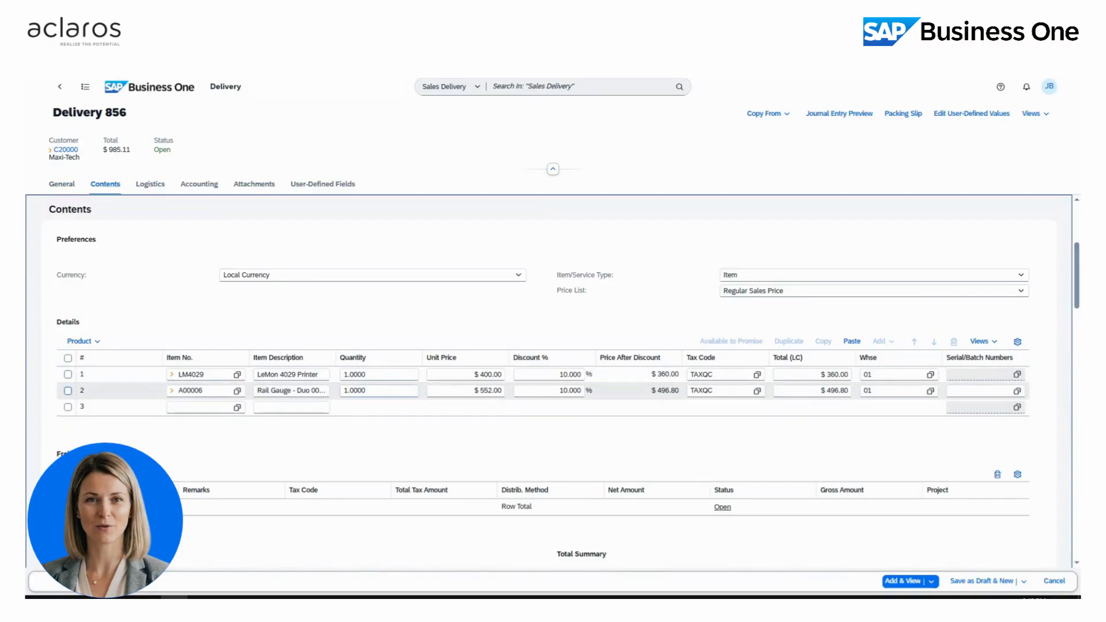
{"action": "left_click", "coordinate": [1017, 395]}
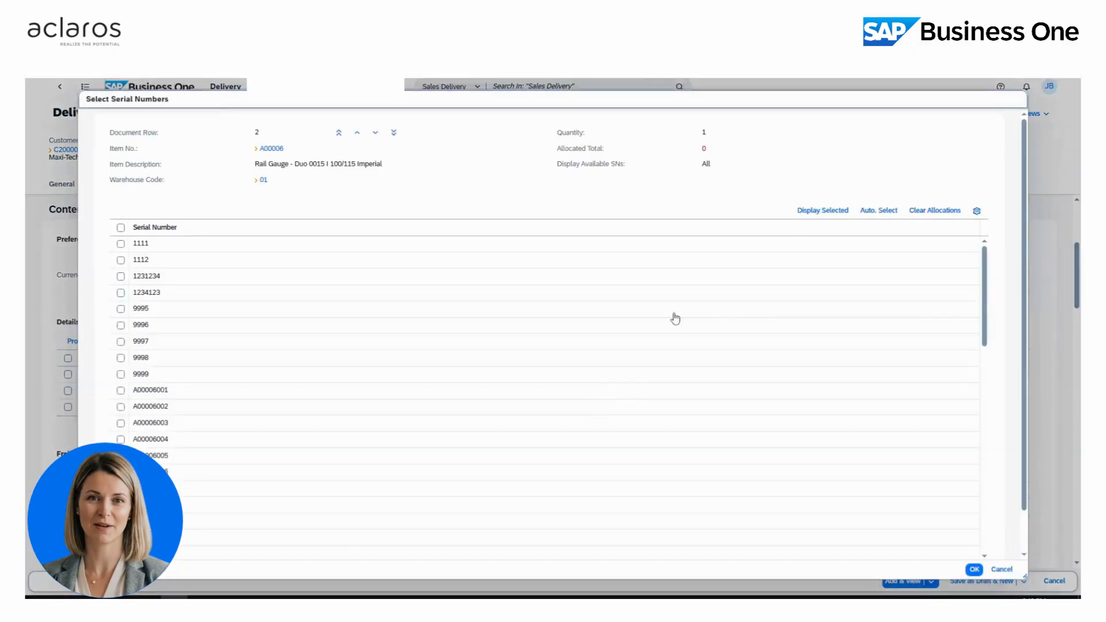
{"action": "left_click", "coordinate": [123, 392]}
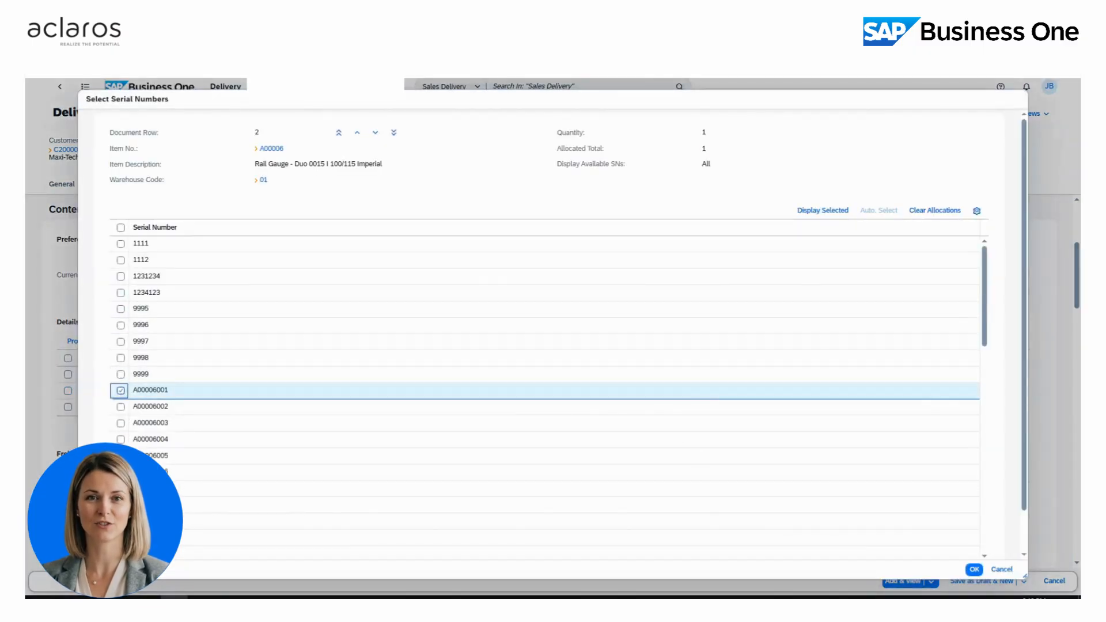
{"action": "left_click", "coordinate": [974, 569]}
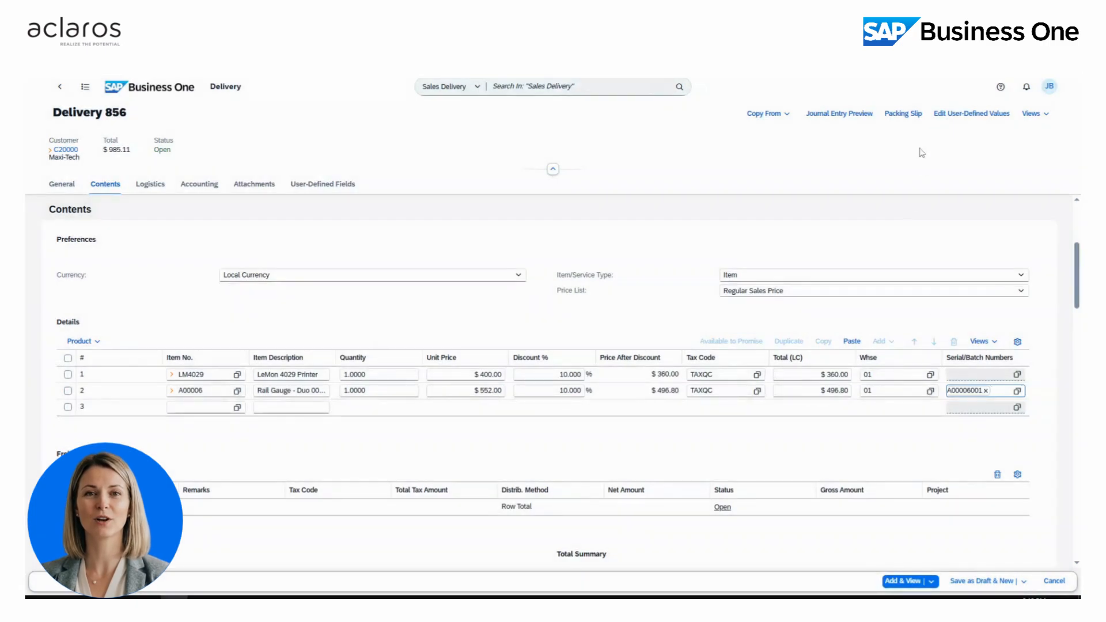
{"action": "left_click", "coordinate": [910, 117]}
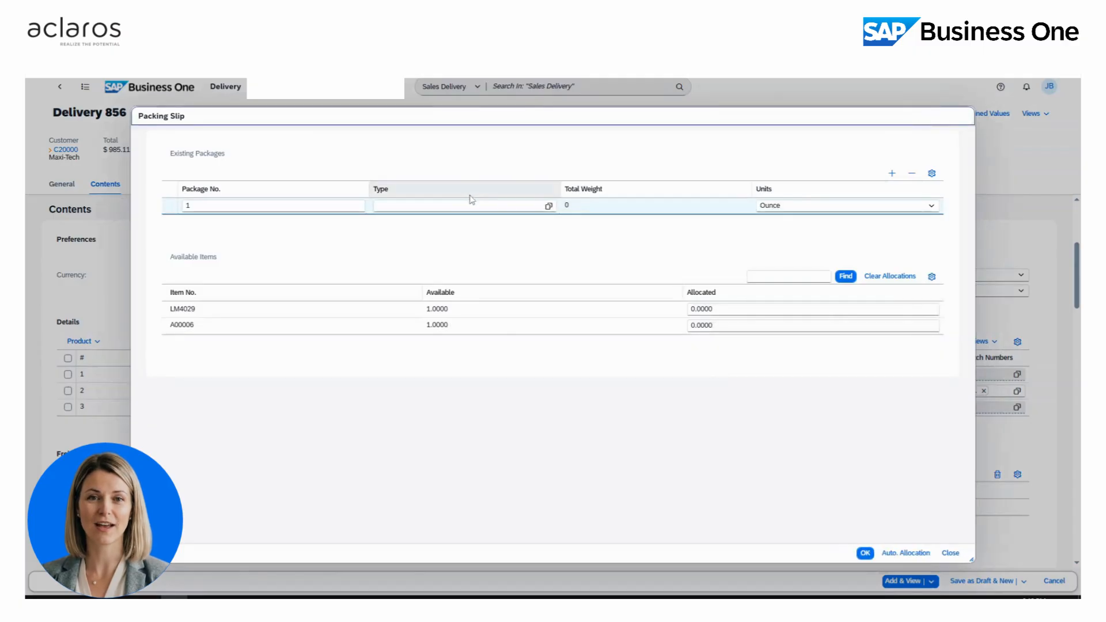
- Pack one LM4029 and one A00006 into package 1 of type Box
{"action": "left_click", "coordinate": [550, 208]}
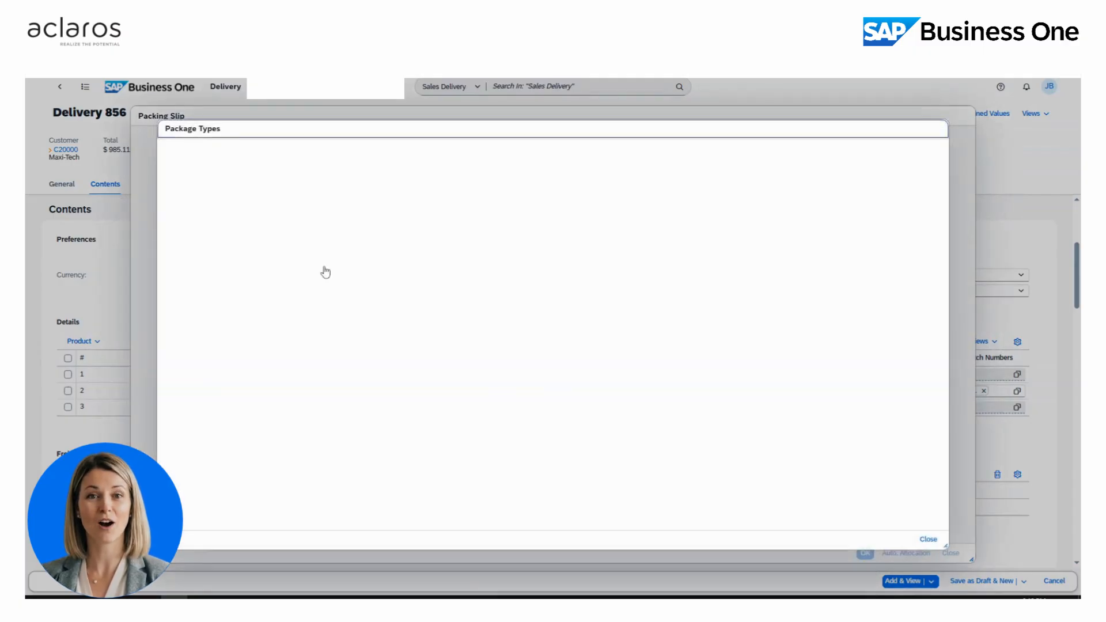
{"action": "left_click", "coordinate": [265, 259]}
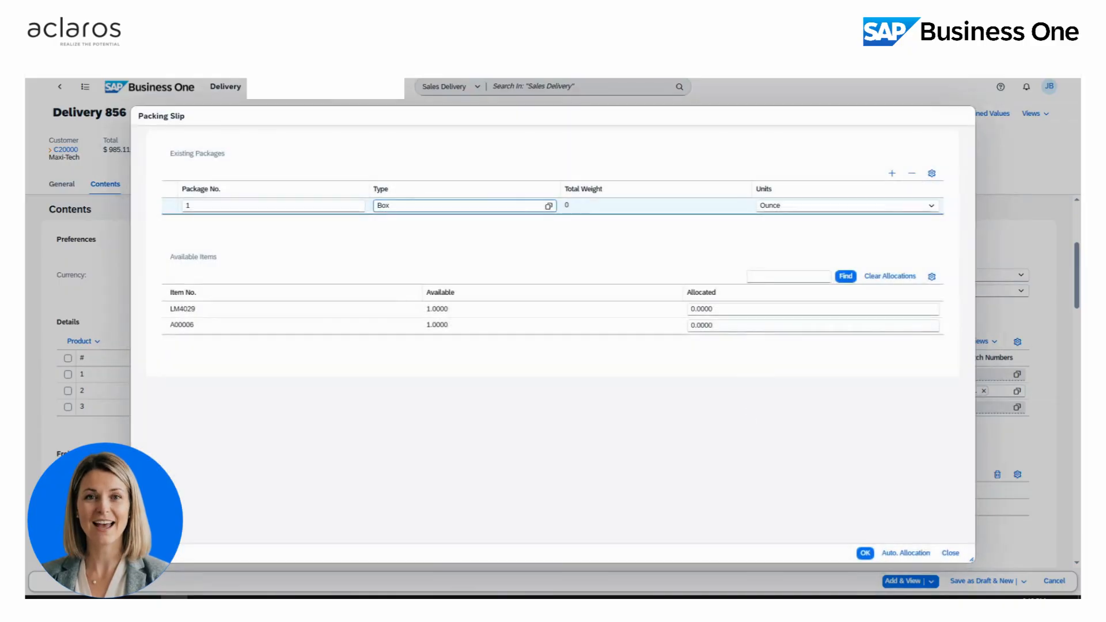
{"action": "left_click_drag", "start_coordinate": [715, 309], "coordinate": [658, 311]}
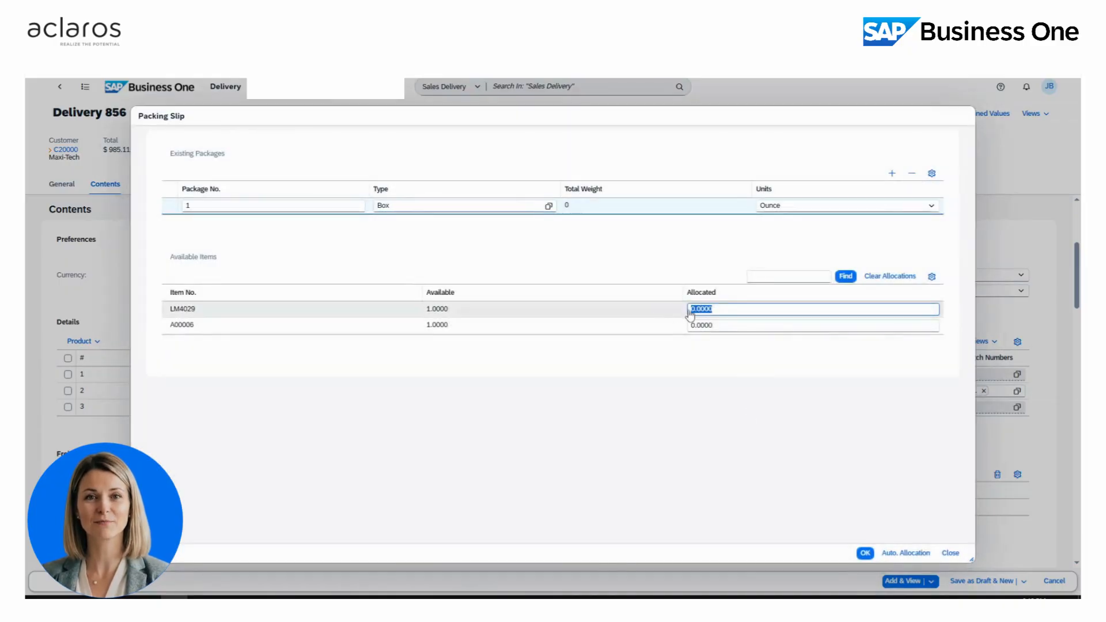
{"action": "type", "text": "1"}
{"action": "key", "text": "Tab"}
{"action": "type", "text": "1"}
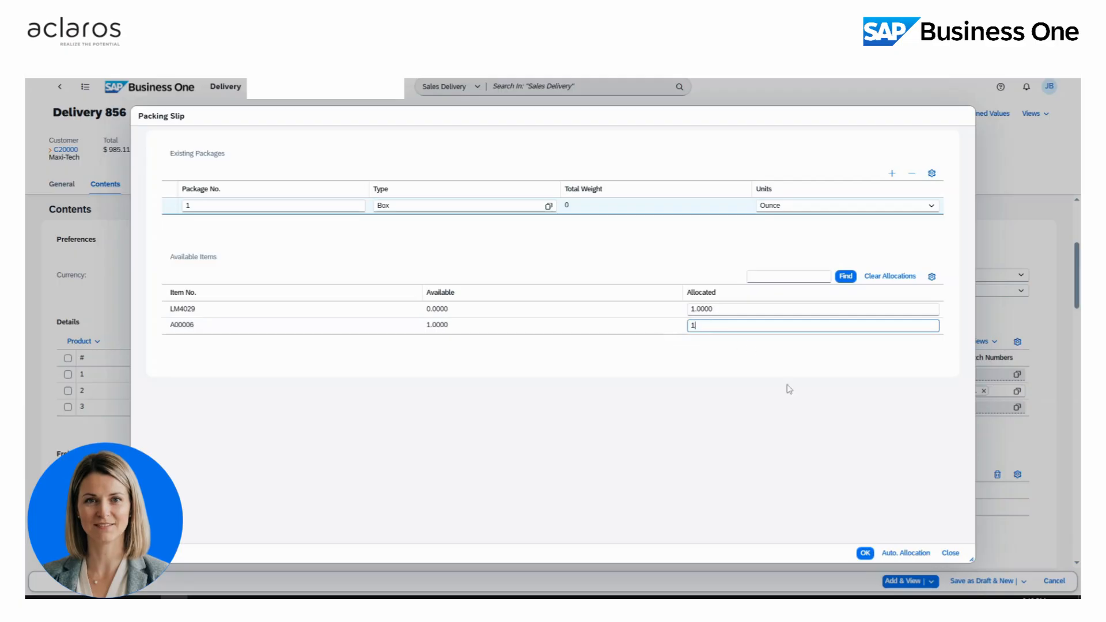
{"action": "left_click", "coordinate": [865, 554]}
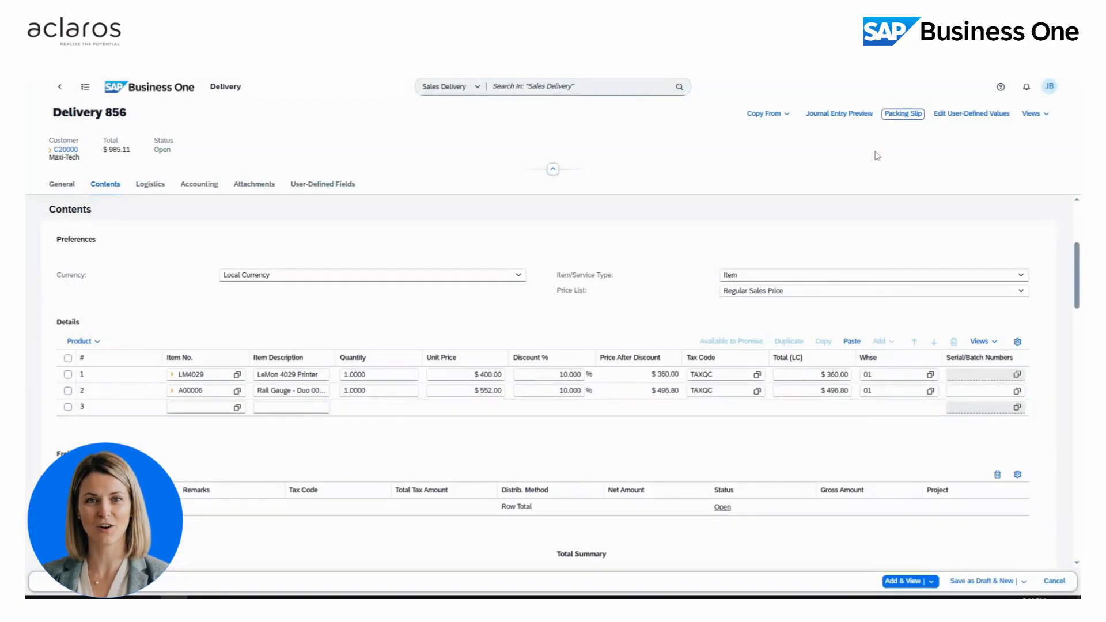
- Preview delivery 856's journal entry: $556.70 debited to COGS, credited to Inventories
{"action": "left_click", "coordinate": [867, 114]}
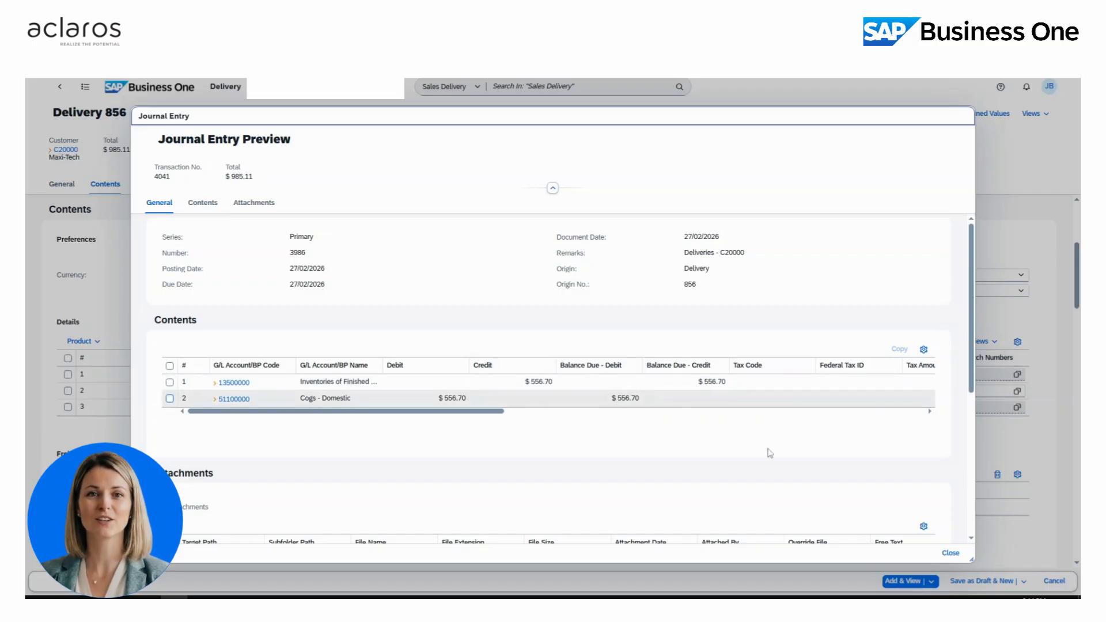
- Close the journal entry preview and check the Tracking No. field under Logistics
{"action": "left_click", "coordinate": [952, 554]}
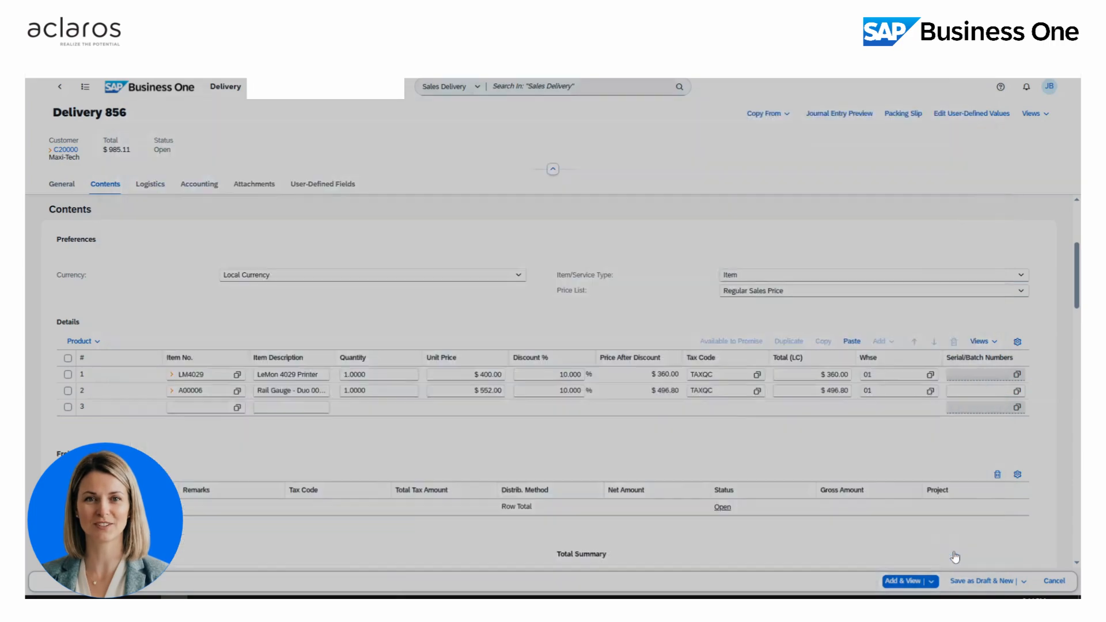
{"action": "scroll", "coordinate": [298, 206], "scroll_direction": "down", "scroll_amount": 1}
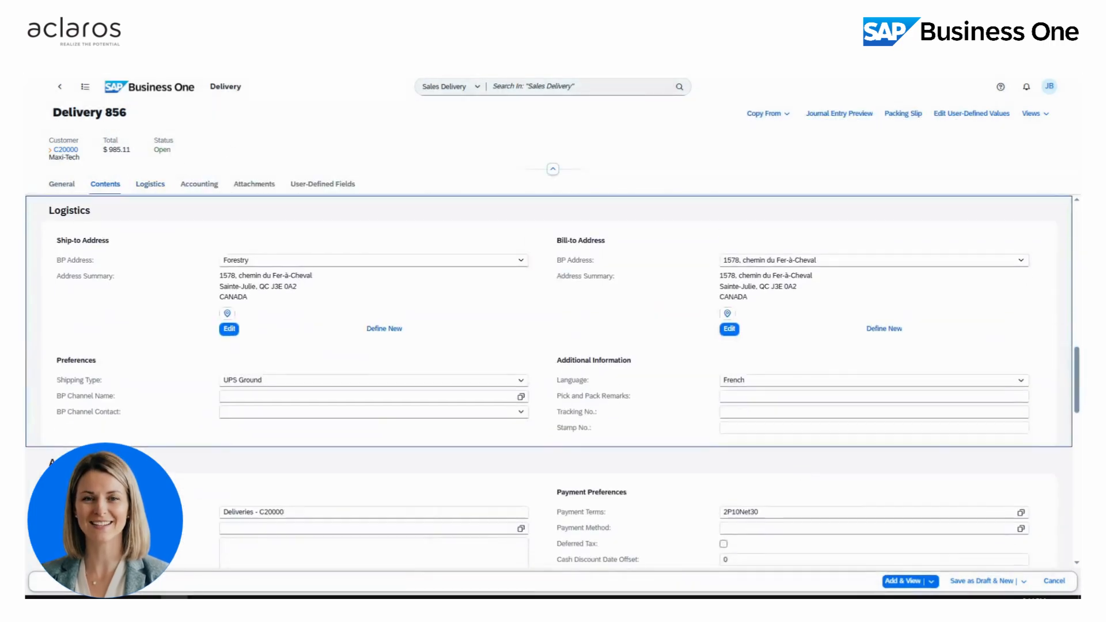
{"action": "left_click", "coordinate": [749, 411]}
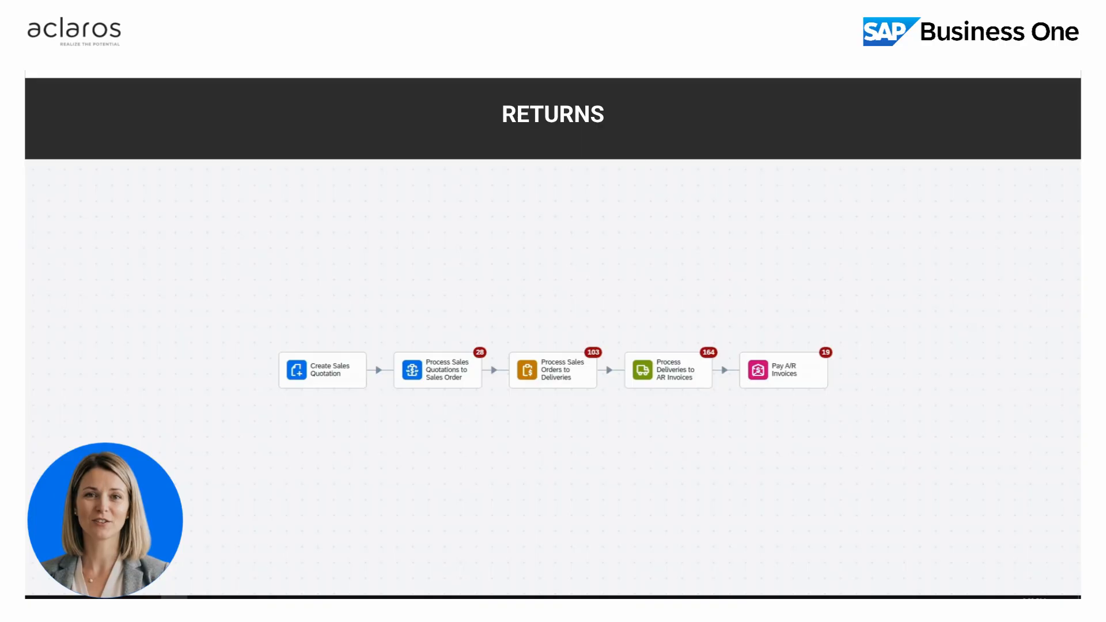
- Copy delivery 856 from the open deliveries list into new Return Request 4
{"action": "left_click", "coordinate": [645, 371]}
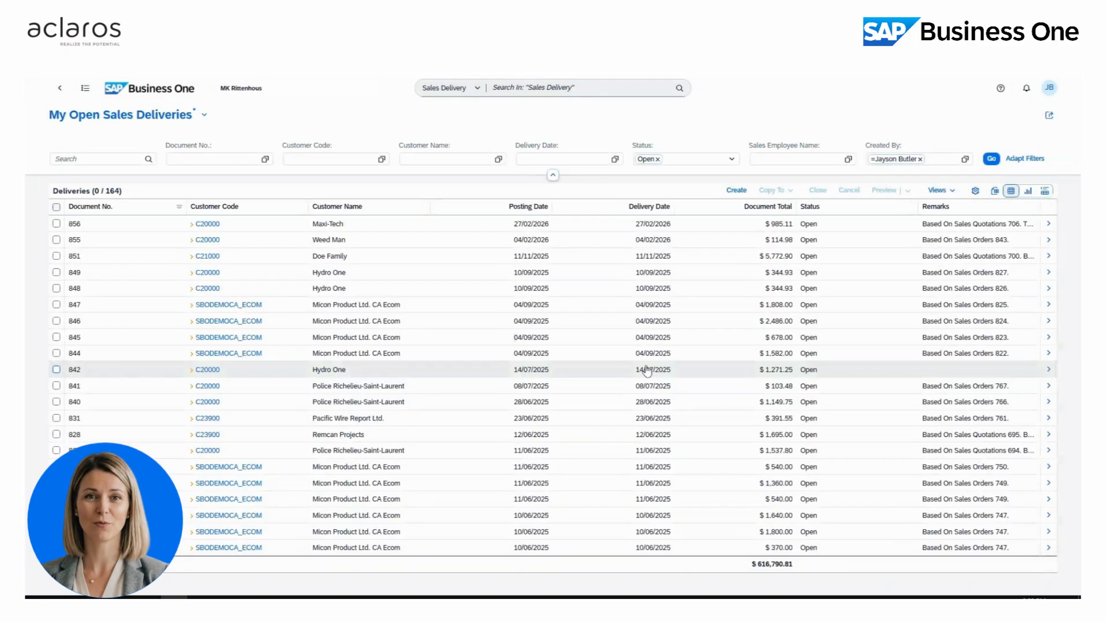
{"action": "left_click", "coordinate": [56, 225]}
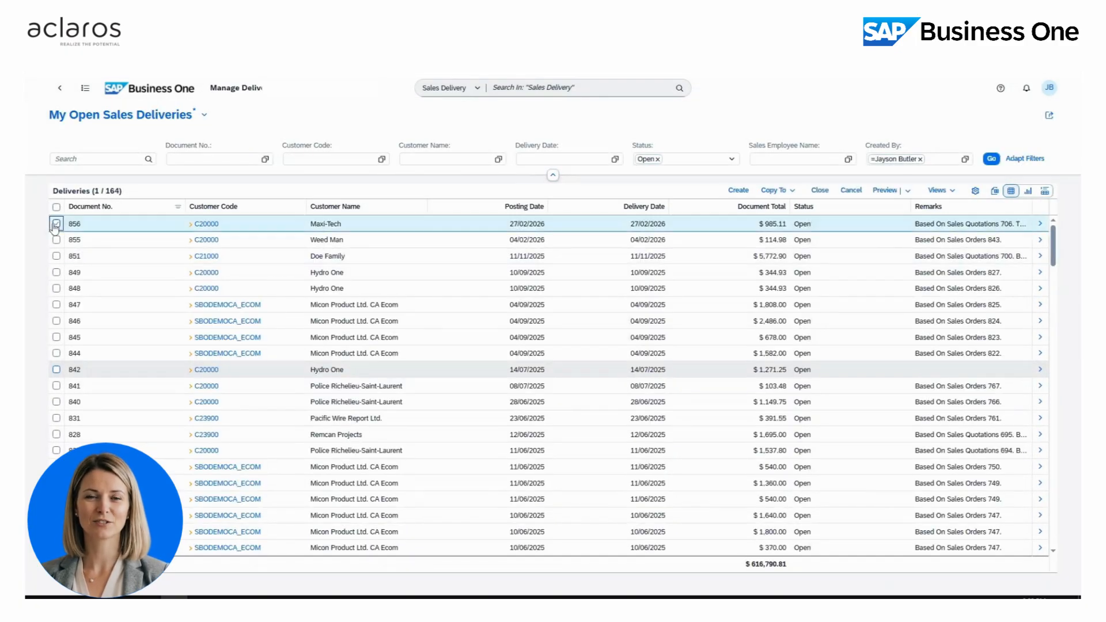
{"action": "left_click", "coordinate": [792, 192]}
{"action": "left_click", "coordinate": [787, 238]}
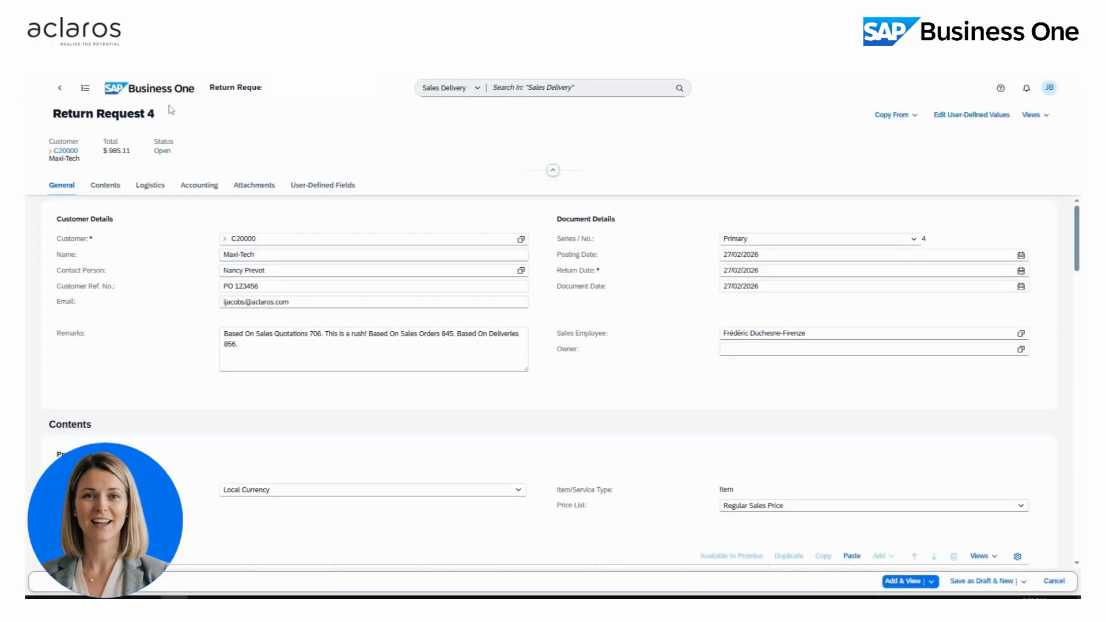
- Delete the Rail Gauge line, save Return Request 4 at $413.91, and copy it into Return 18
{"action": "left_click", "coordinate": [107, 186]}
{"action": "left_click", "coordinate": [68, 391]}
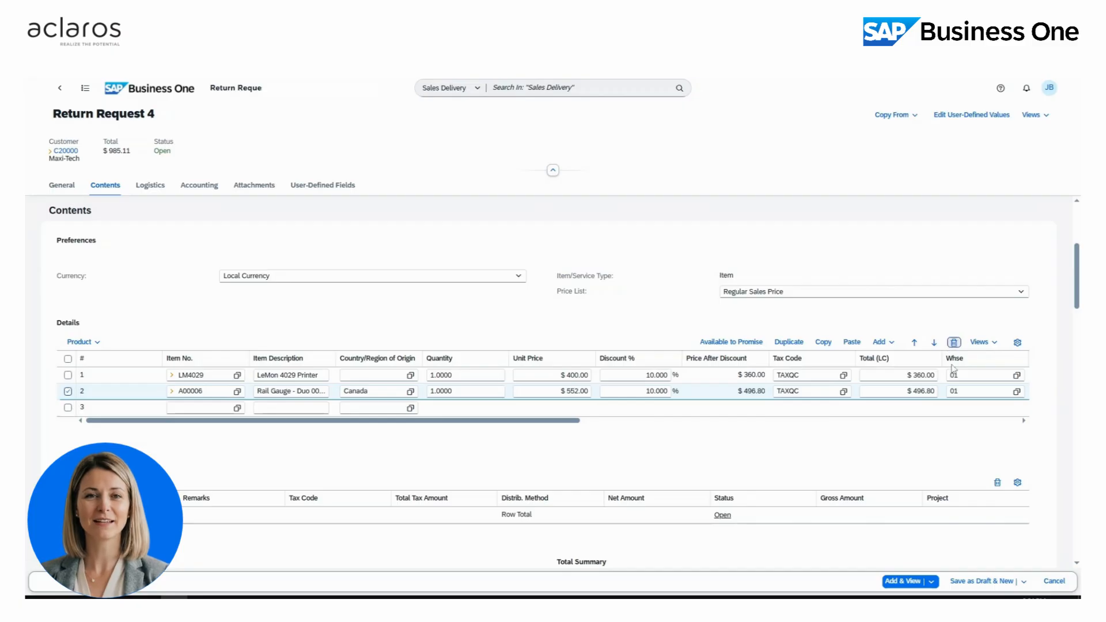
{"action": "left_click", "coordinate": [954, 343]}
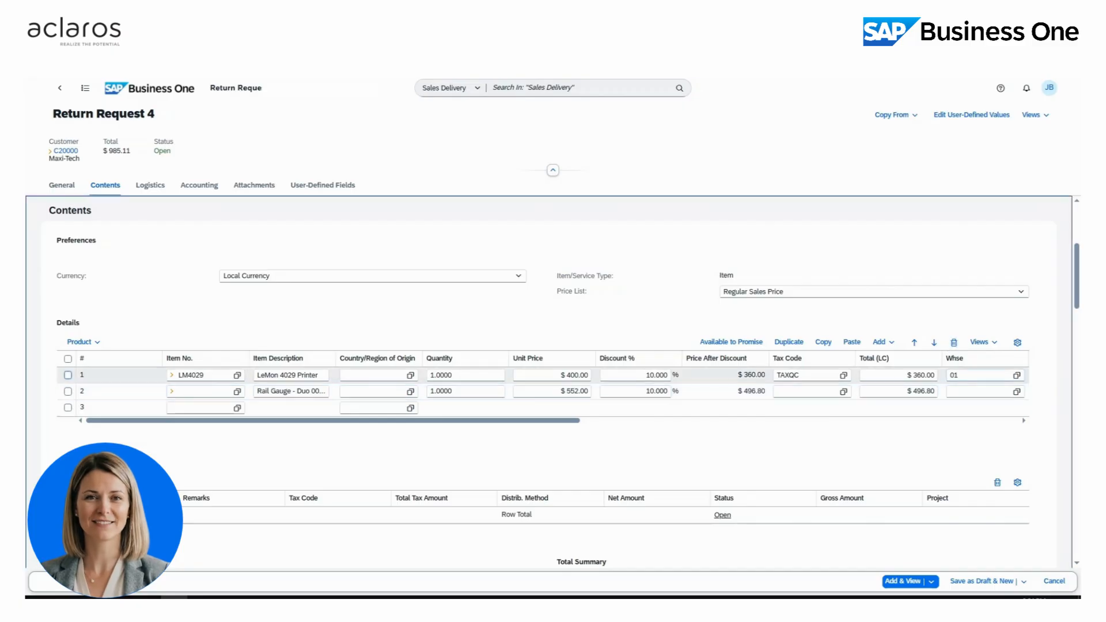
{"action": "left_click", "coordinate": [902, 582]}
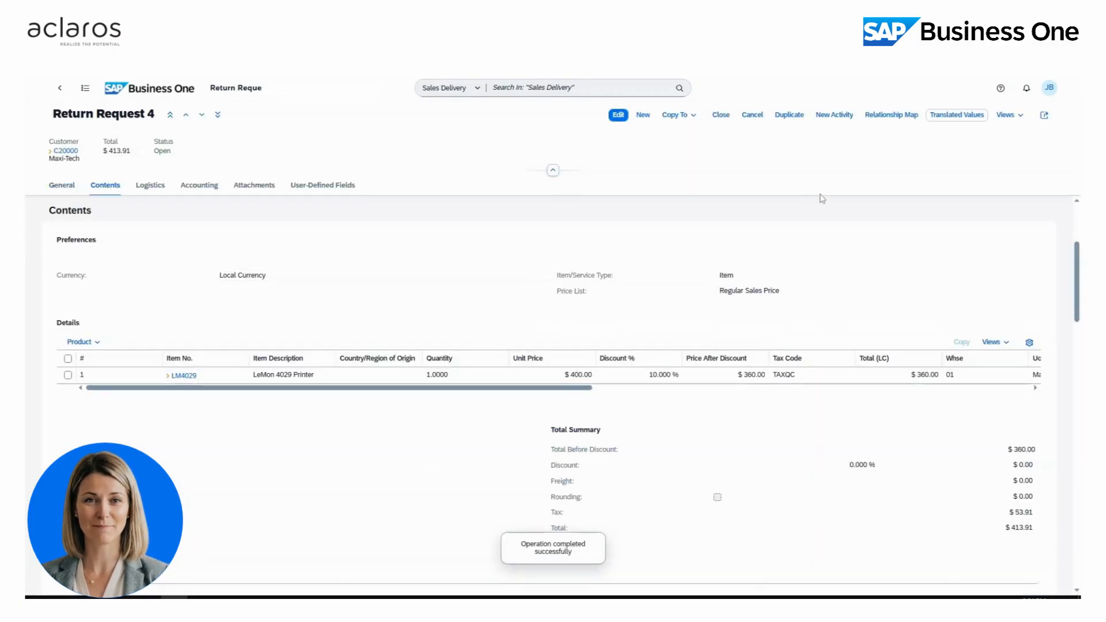
{"action": "left_click", "coordinate": [678, 116]}
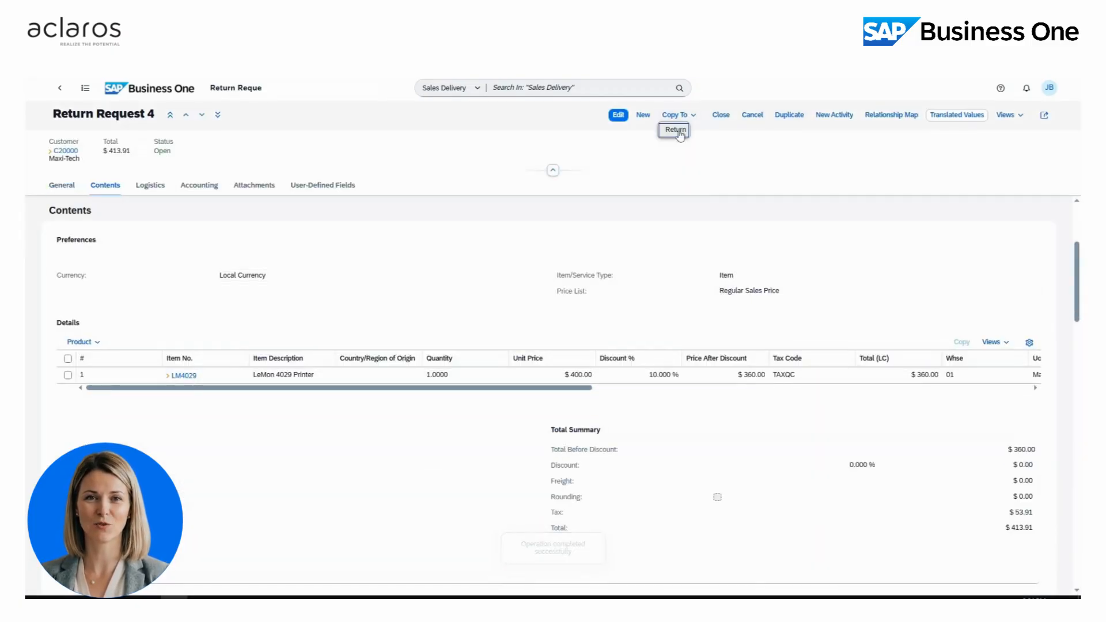
{"action": "left_click", "coordinate": [677, 131]}
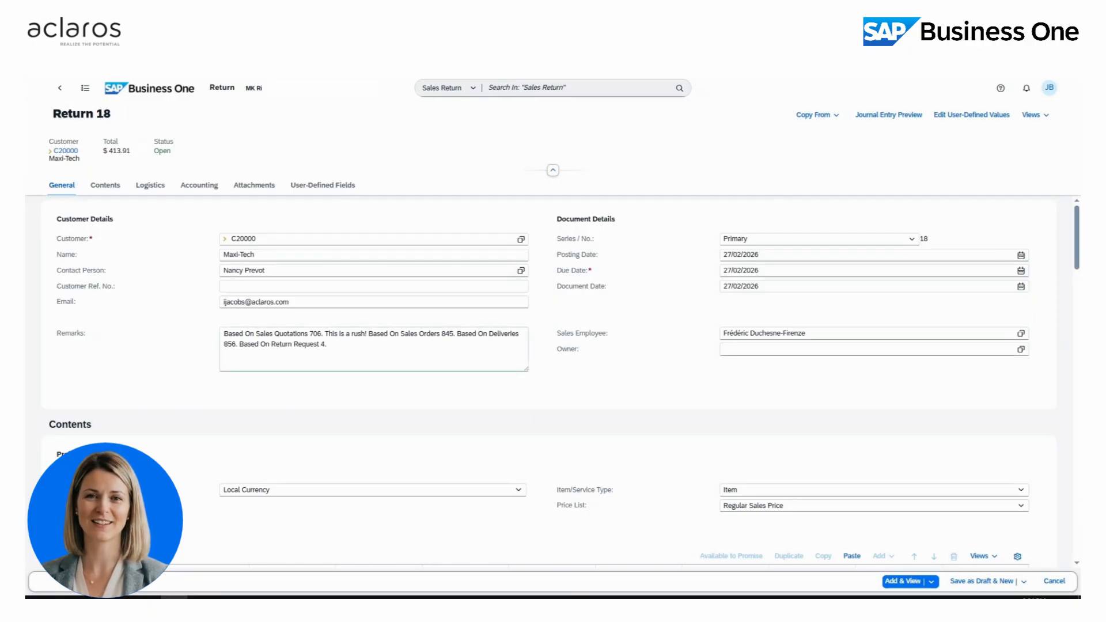
- Check Return 18's journal entry preview, then add the $413.91 return, accepting the warning
{"action": "left_click", "coordinate": [879, 117]}
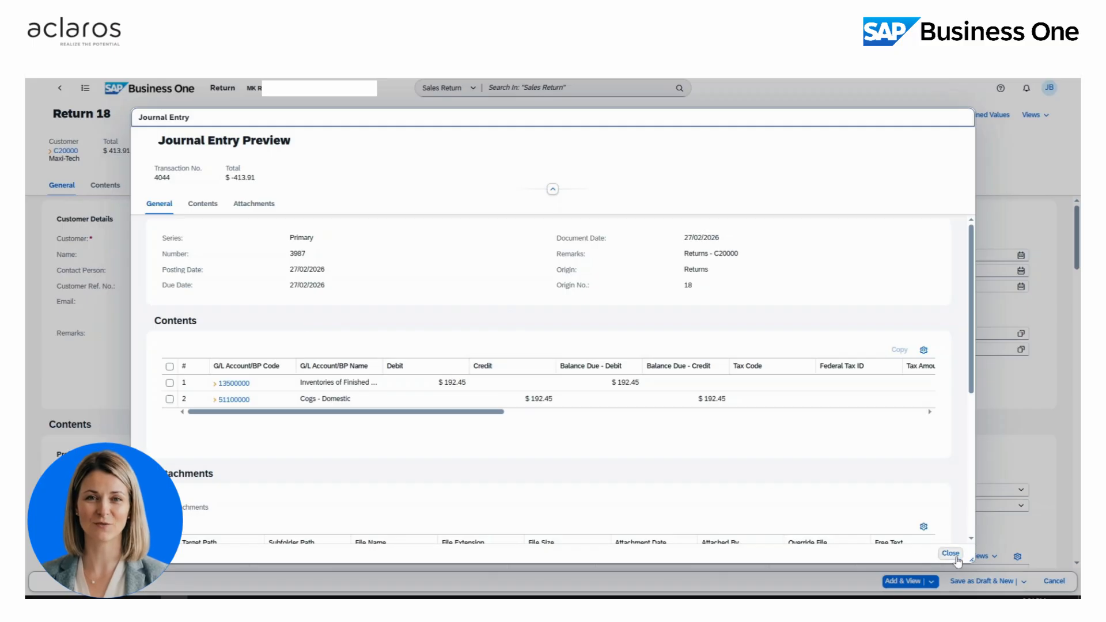
{"action": "left_click", "coordinate": [951, 553]}
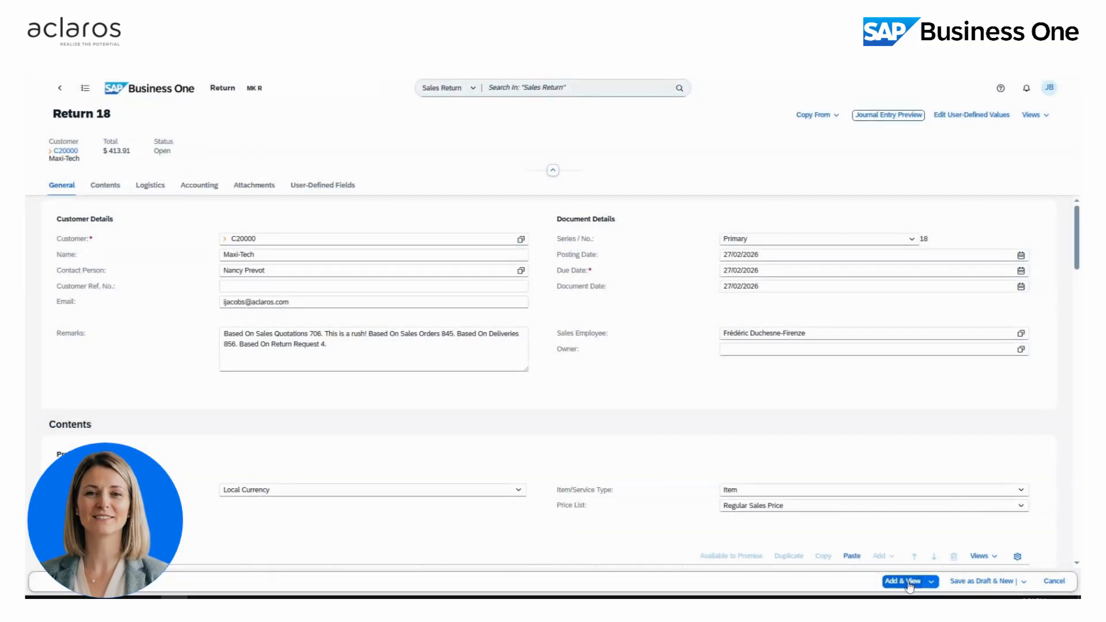
{"action": "left_click", "coordinate": [918, 581]}
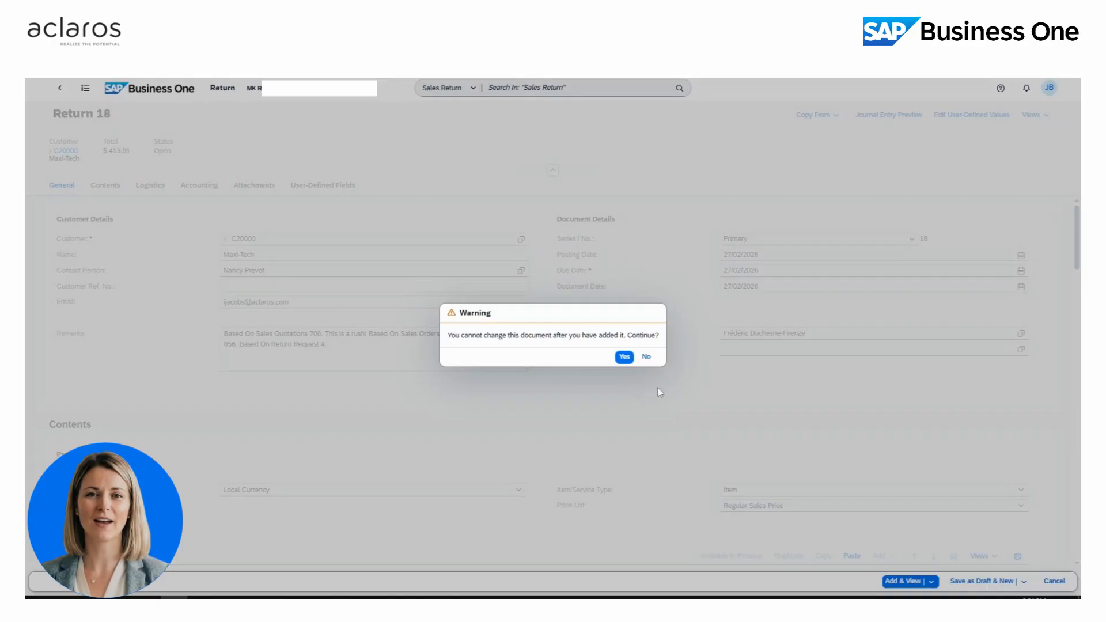
{"action": "left_click", "coordinate": [623, 358]}
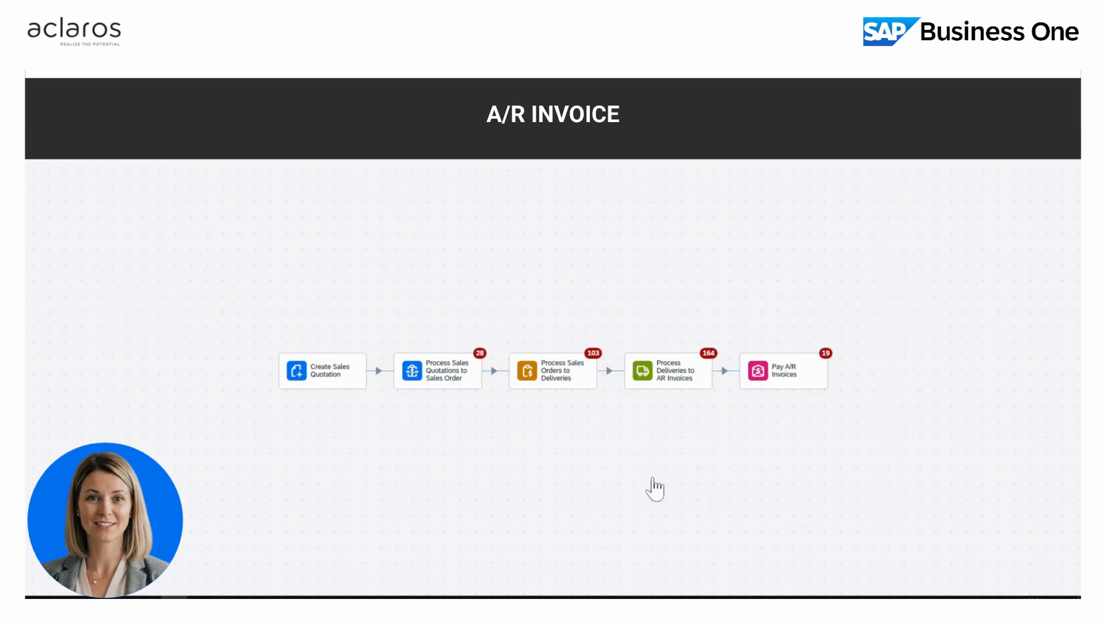
- Copy Maxi-Tech's delivery 856 into a new A/R invoice from the deliveries awaiting invoicing
{"action": "left_click", "coordinate": [691, 380]}
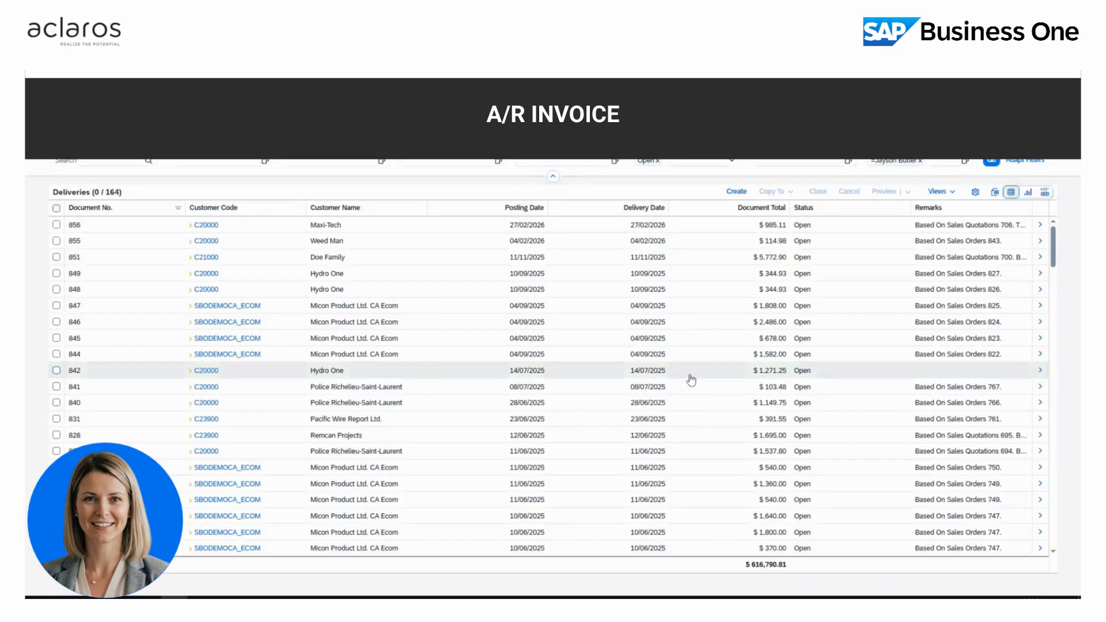
{"action": "left_click", "coordinate": [57, 225]}
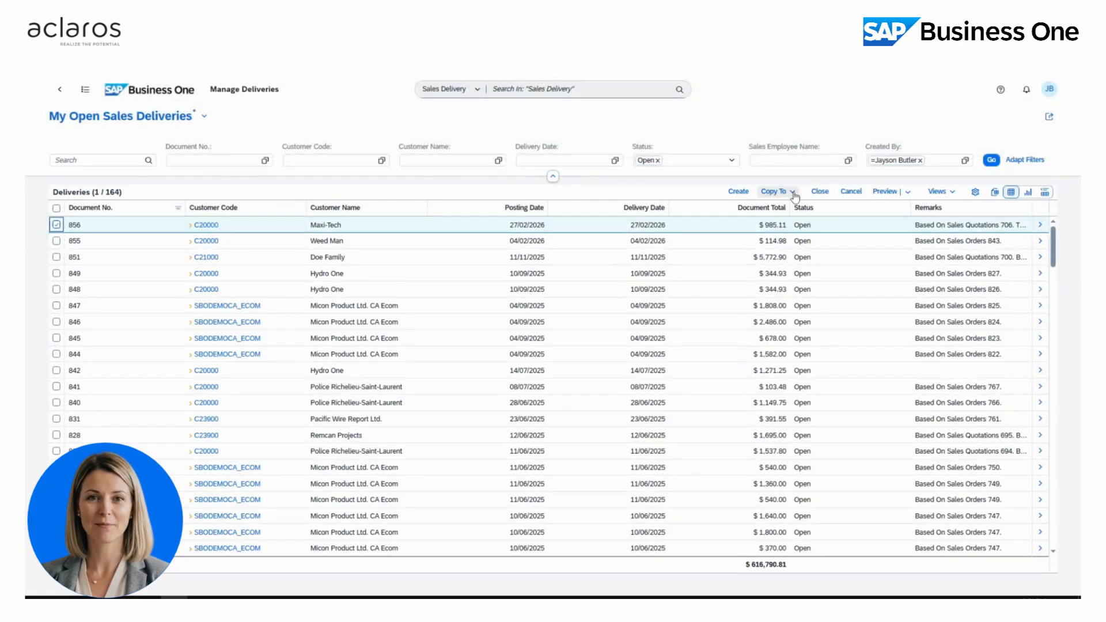
{"action": "left_click", "coordinate": [774, 191]}
{"action": "left_click", "coordinate": [784, 206]}
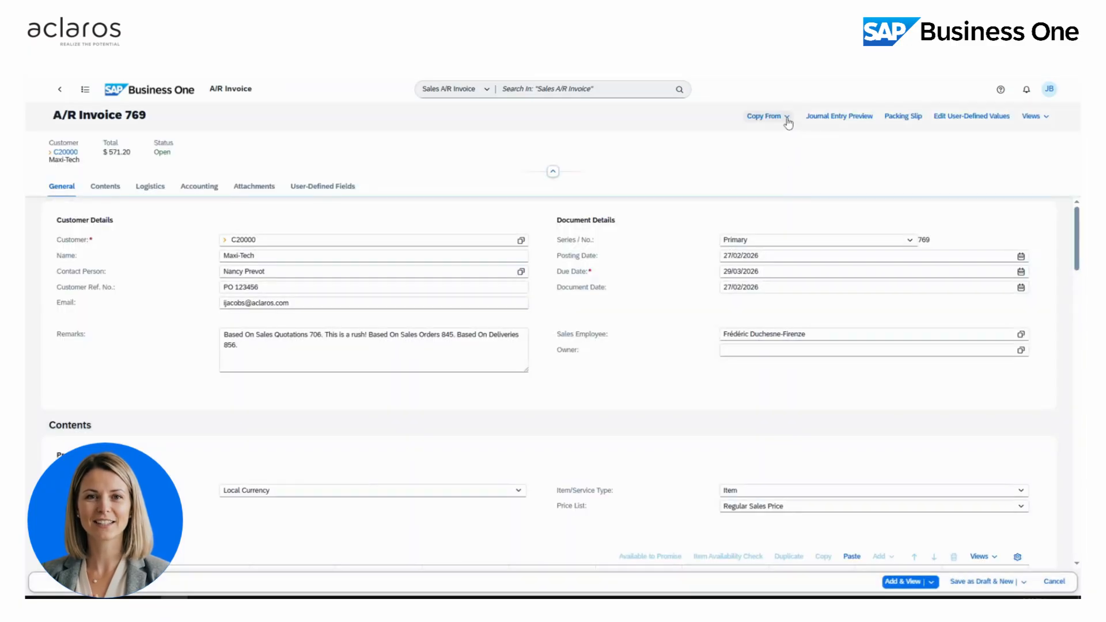
- Preview Invoice 769's journal entry: Maxi-Tech debited $571.20, Sales Revenues credited $496.80
{"action": "left_click", "coordinate": [787, 119]}
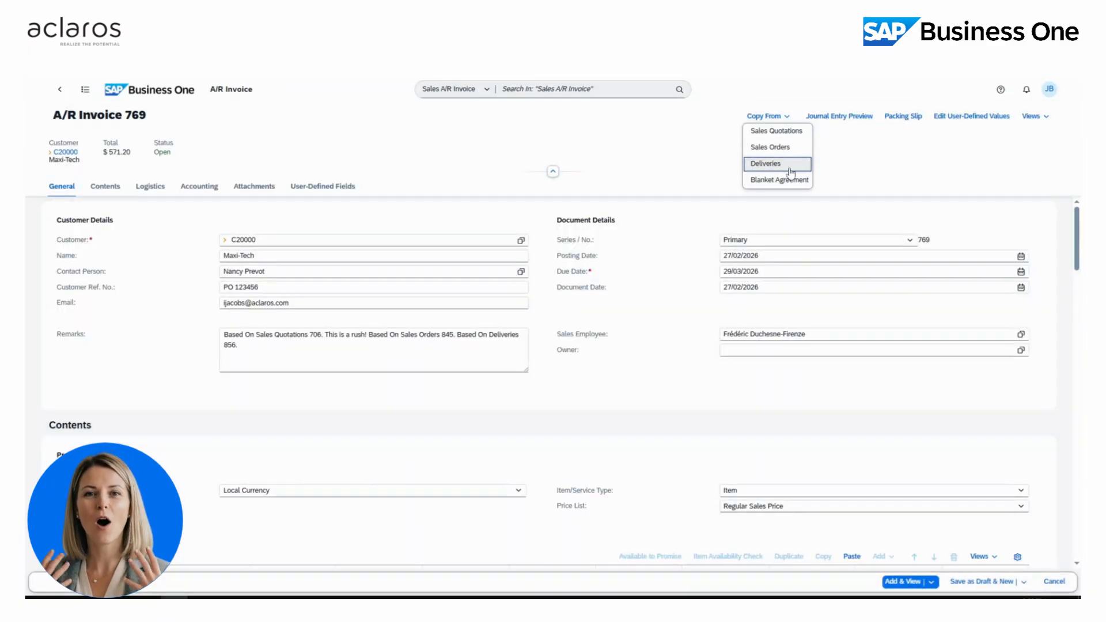
{"action": "left_click", "coordinate": [852, 199]}
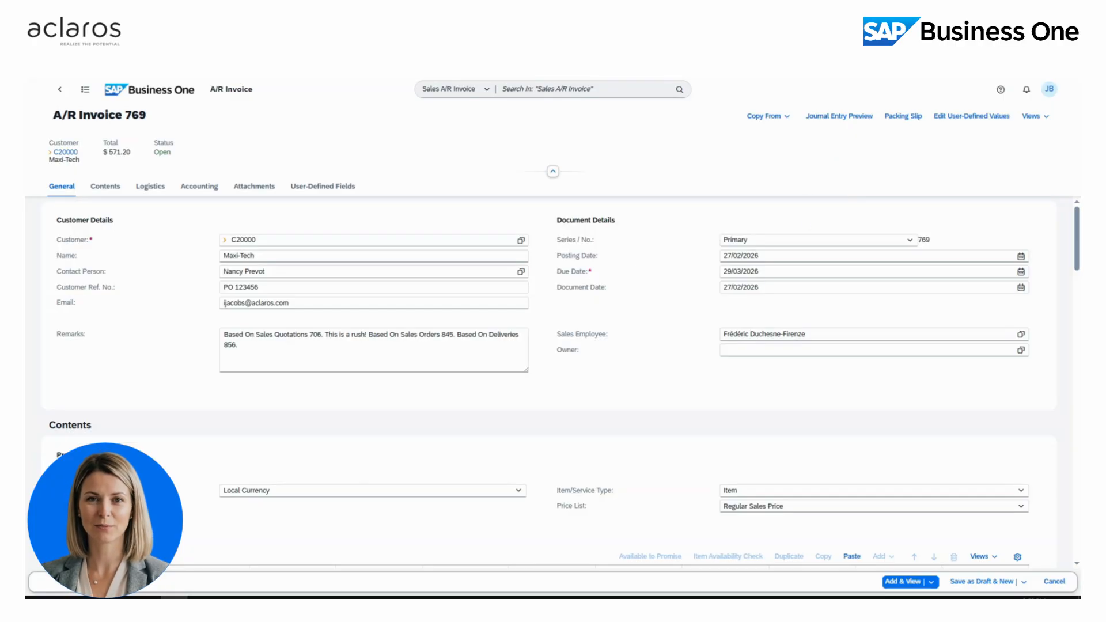
{"action": "left_click", "coordinate": [199, 186]}
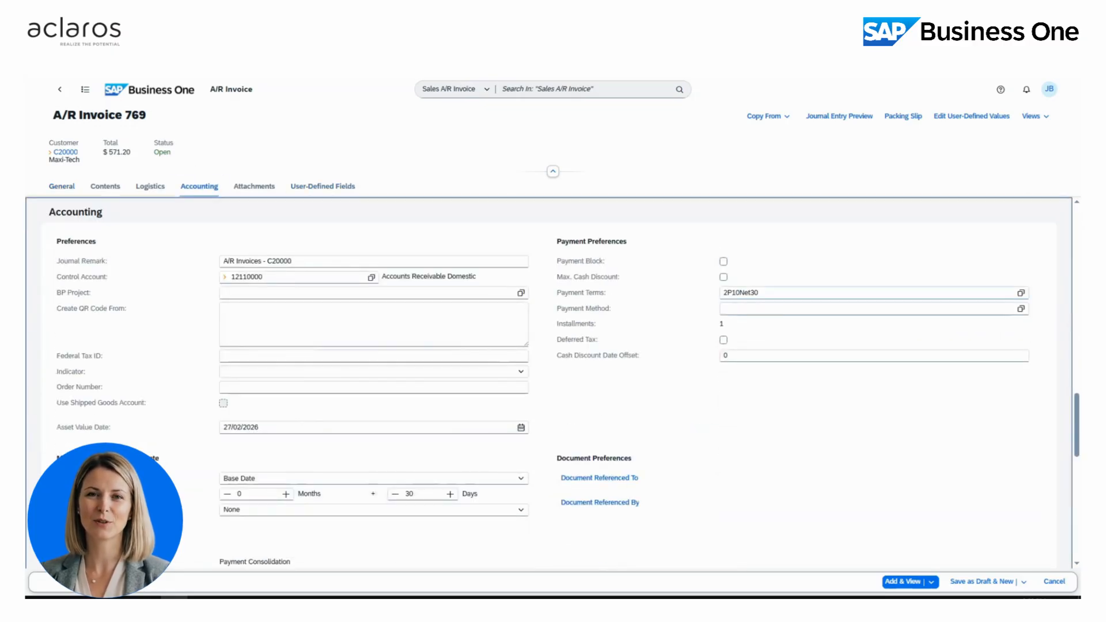
{"action": "left_click", "coordinate": [835, 117]}
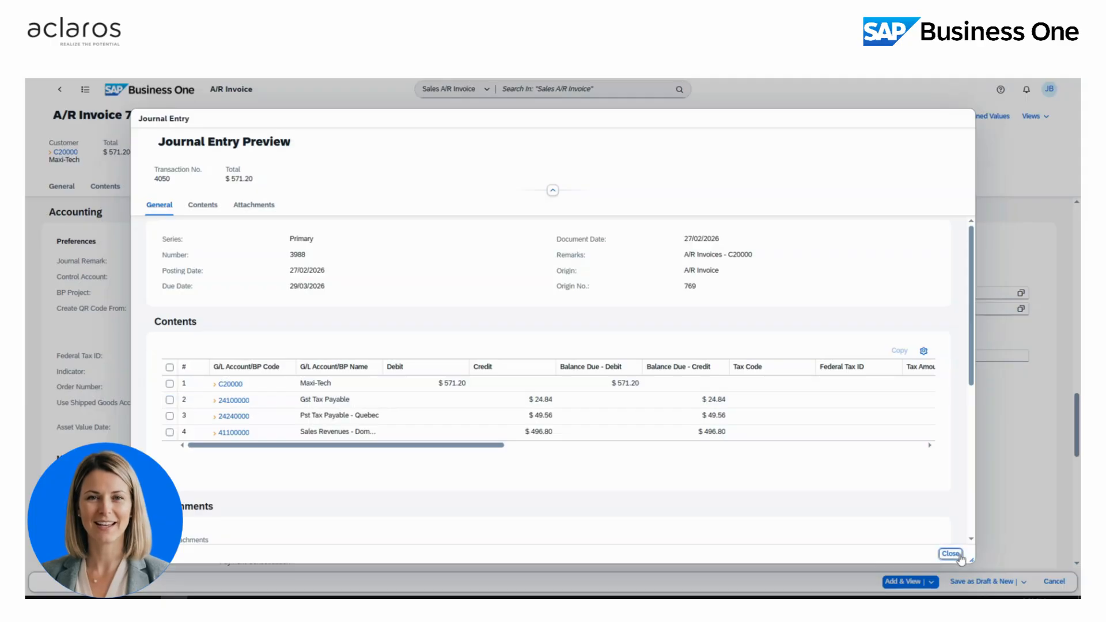
- Add A/R Invoice 769 for Maxi-Tech, accepting the warning, and return to the Sales Process map
{"action": "left_click", "coordinate": [952, 555]}
{"action": "left_click", "coordinate": [904, 582]}
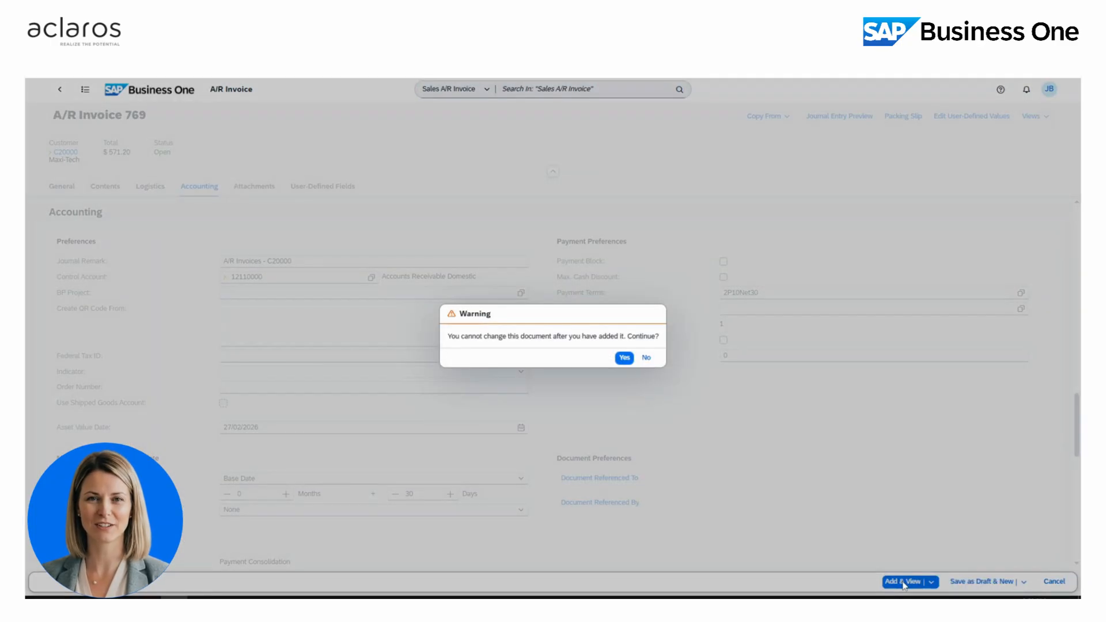
{"action": "left_click", "coordinate": [624, 357]}
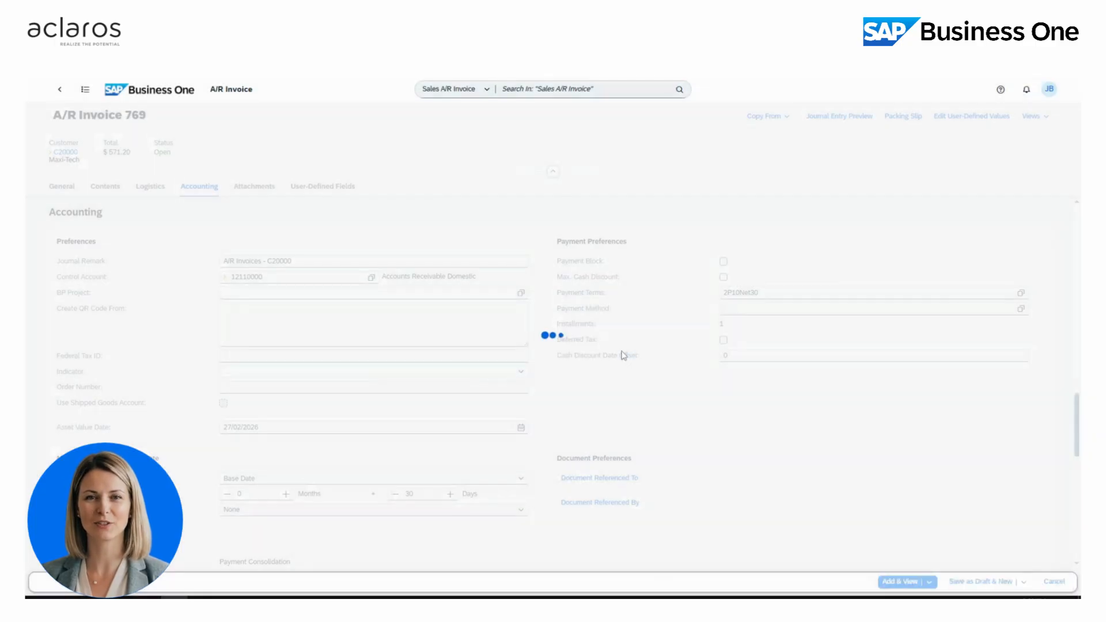
{"action": "mouse_move", "coordinate": [200, 597]}
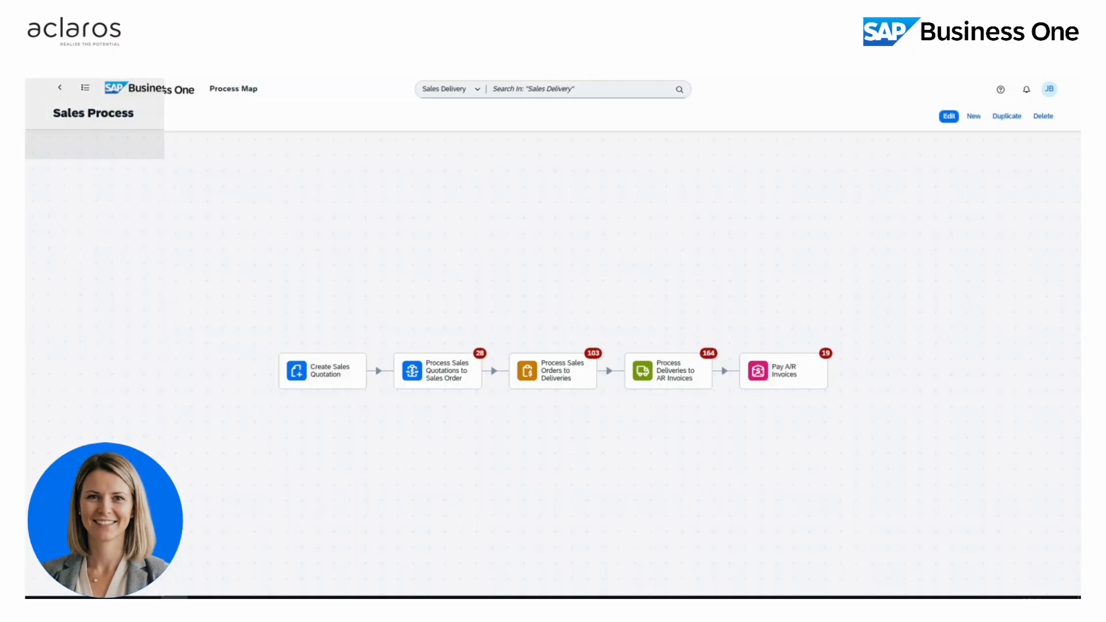
- Create Incoming Payment 400 from Maxi-Tech's invoice 769 in the invoices awaiting payment
{"action": "left_click", "coordinate": [760, 361]}
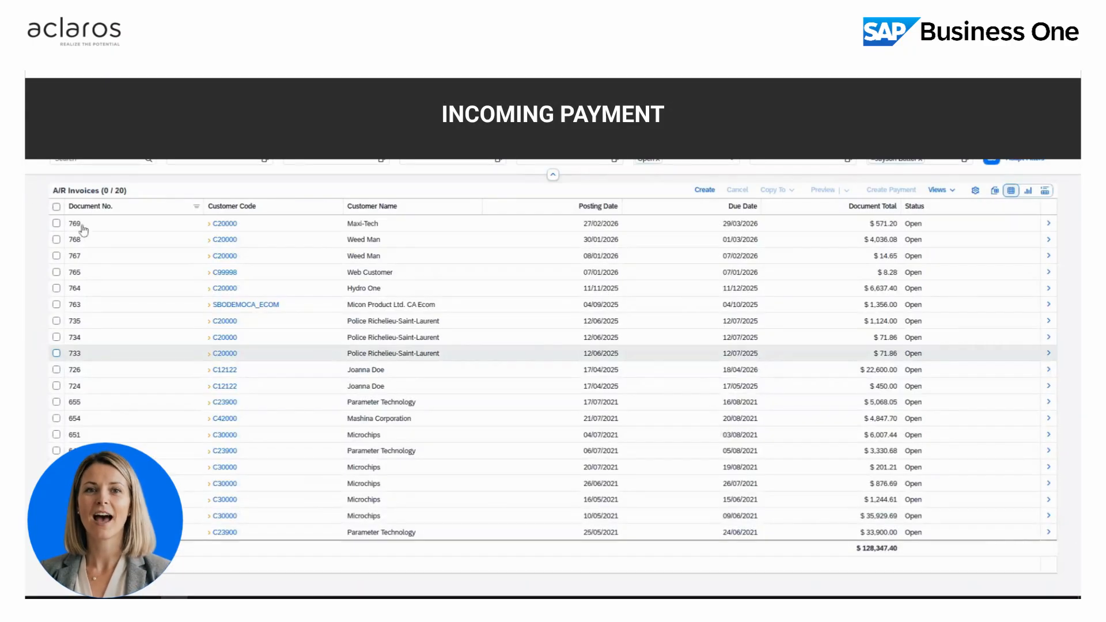
{"action": "left_click", "coordinate": [57, 224]}
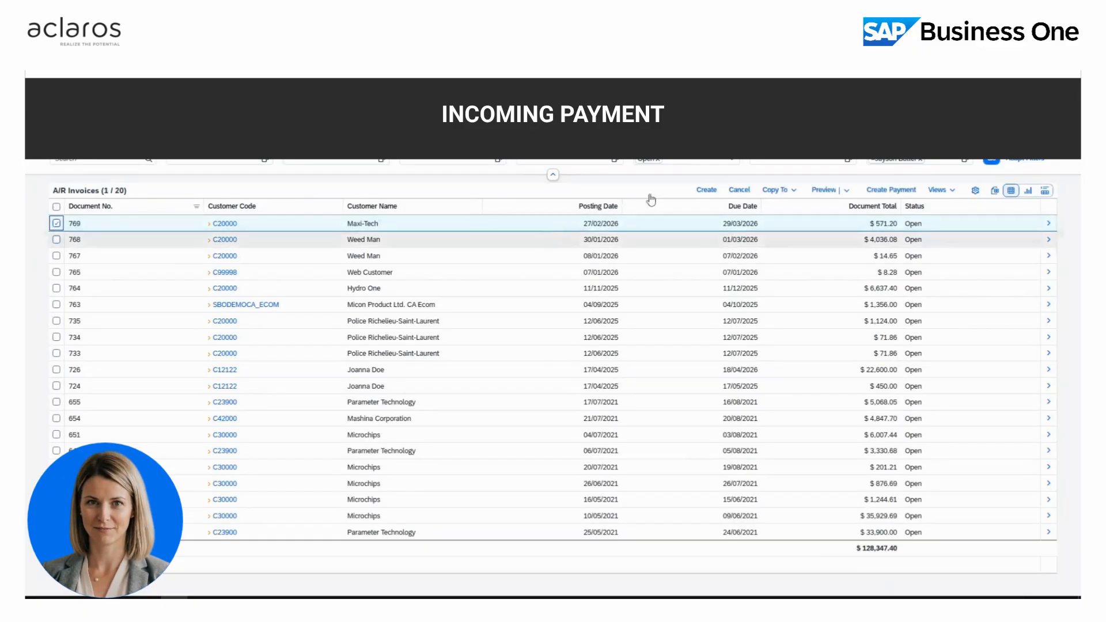
{"action": "left_click", "coordinate": [890, 189]}
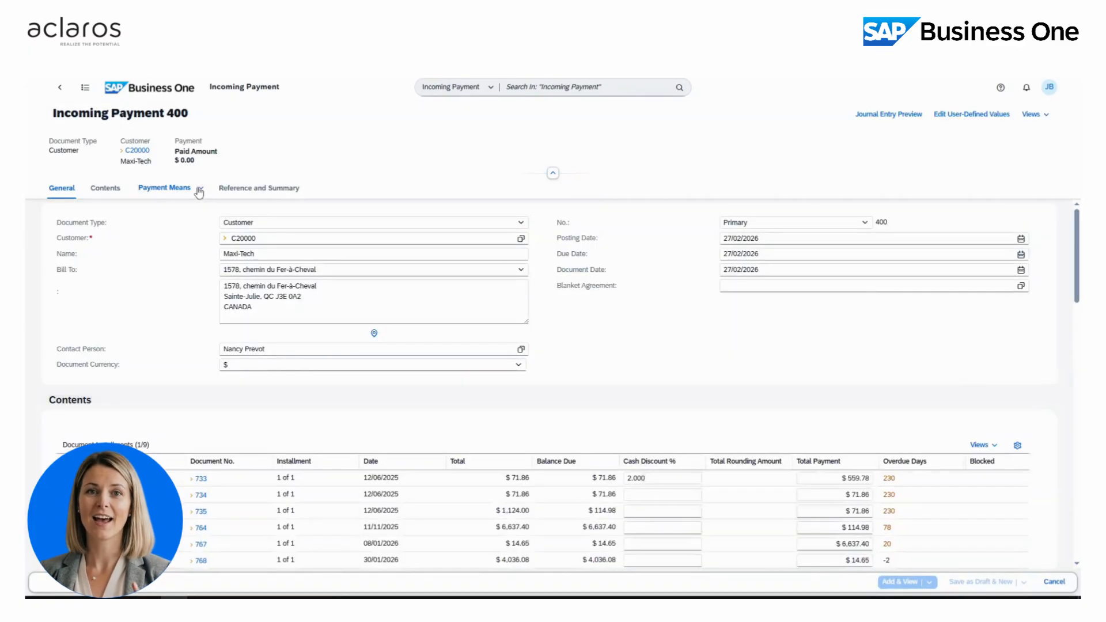
- Pay the full $559.78 by bank transfer to G/L 11220000, then add Payment 400
{"action": "left_click", "coordinate": [199, 193]}
{"action": "left_click", "coordinate": [196, 223]}
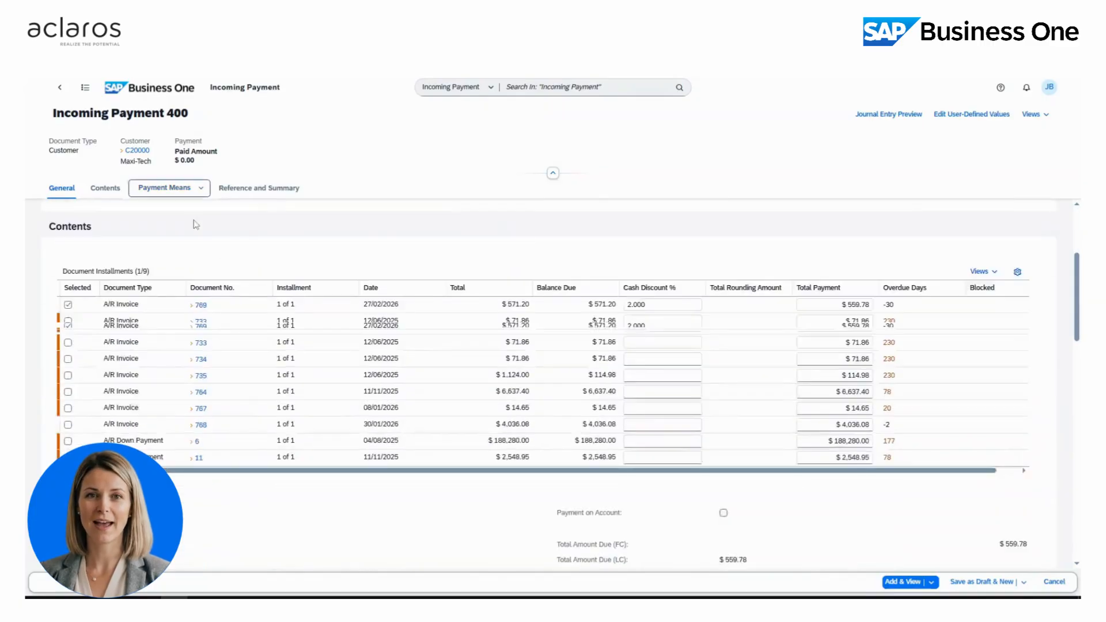
{"action": "left_click", "coordinate": [288, 235]}
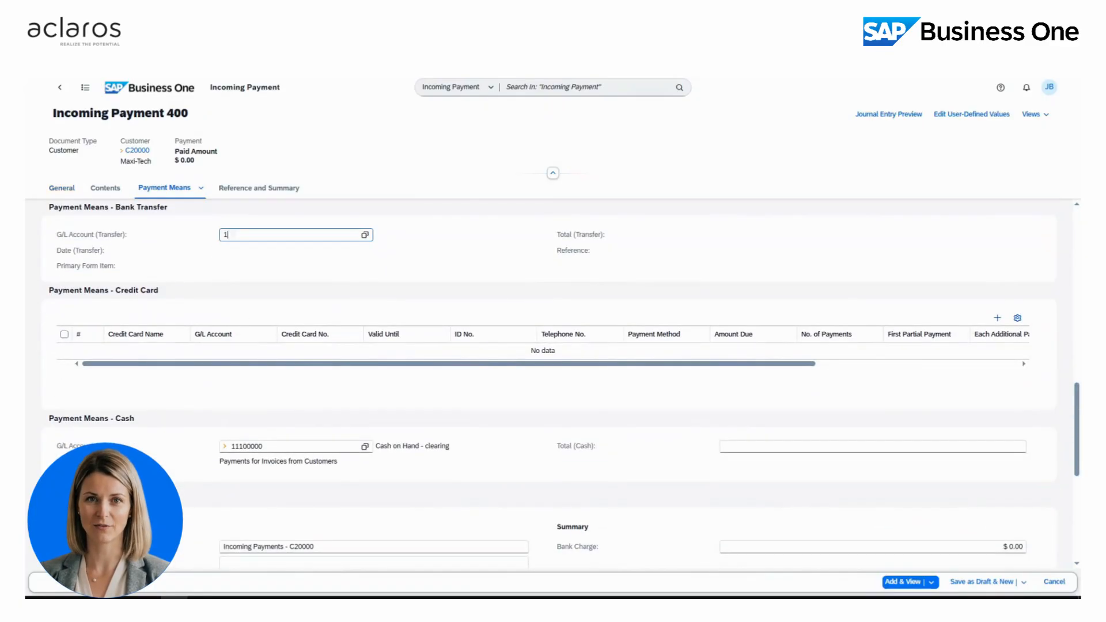
{"action": "key", "text": "Tab"}
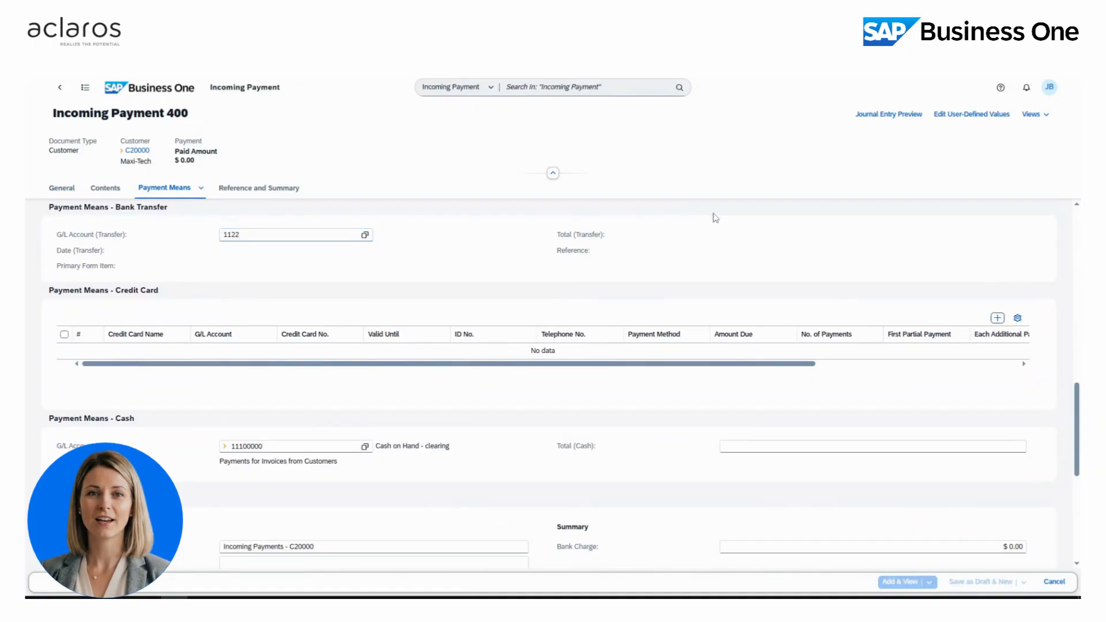
{"action": "left_click", "coordinate": [844, 235]}
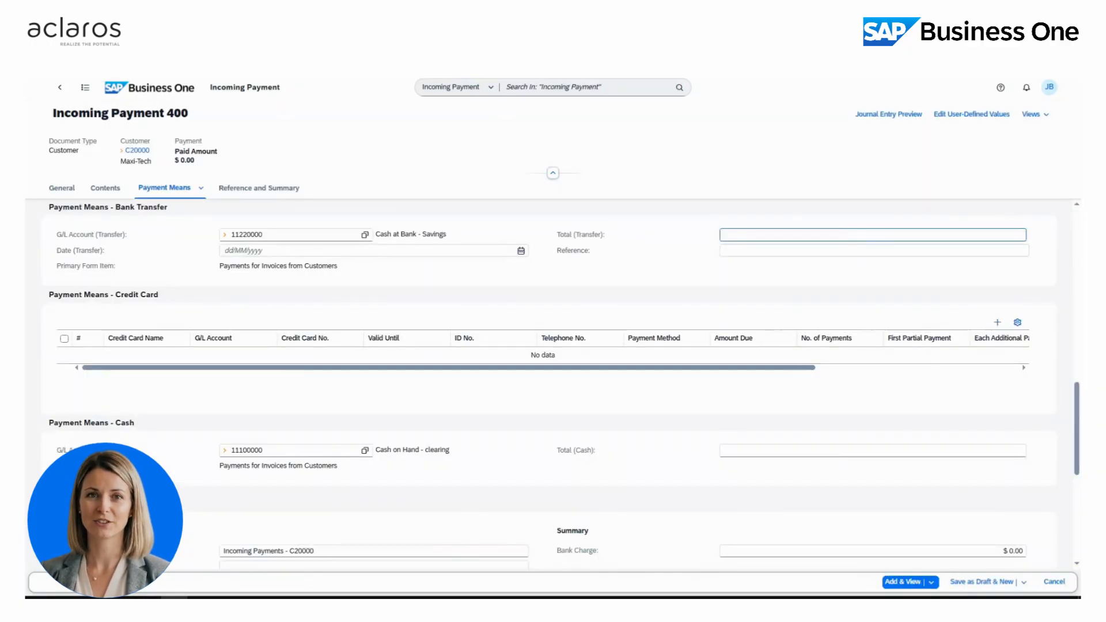
{"action": "key", "text": "ctrl+b"}
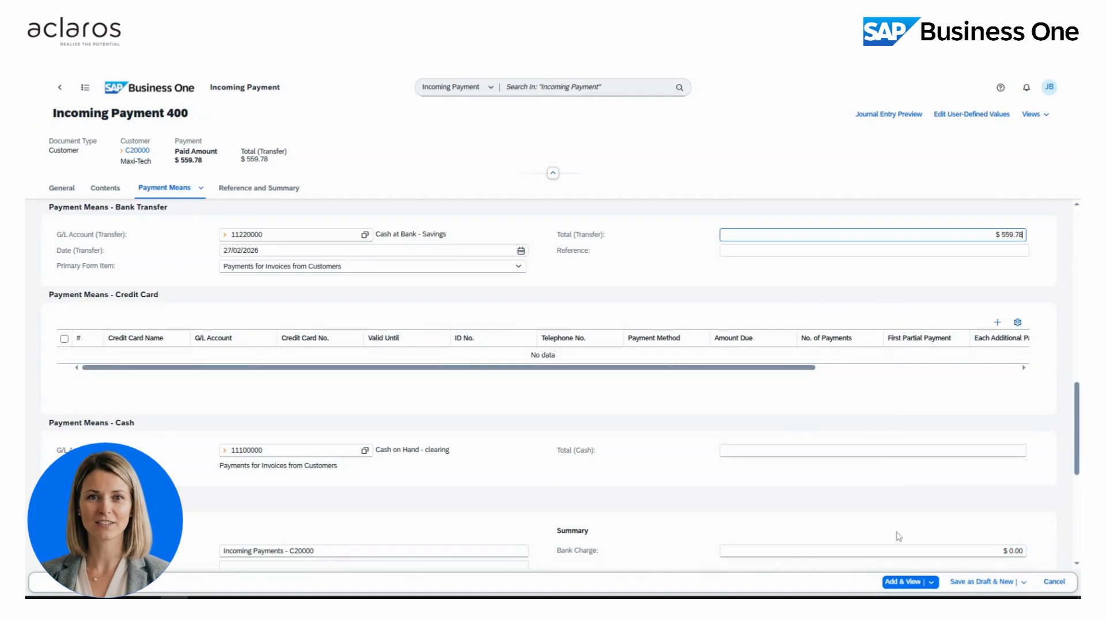
{"action": "left_click", "coordinate": [906, 584]}
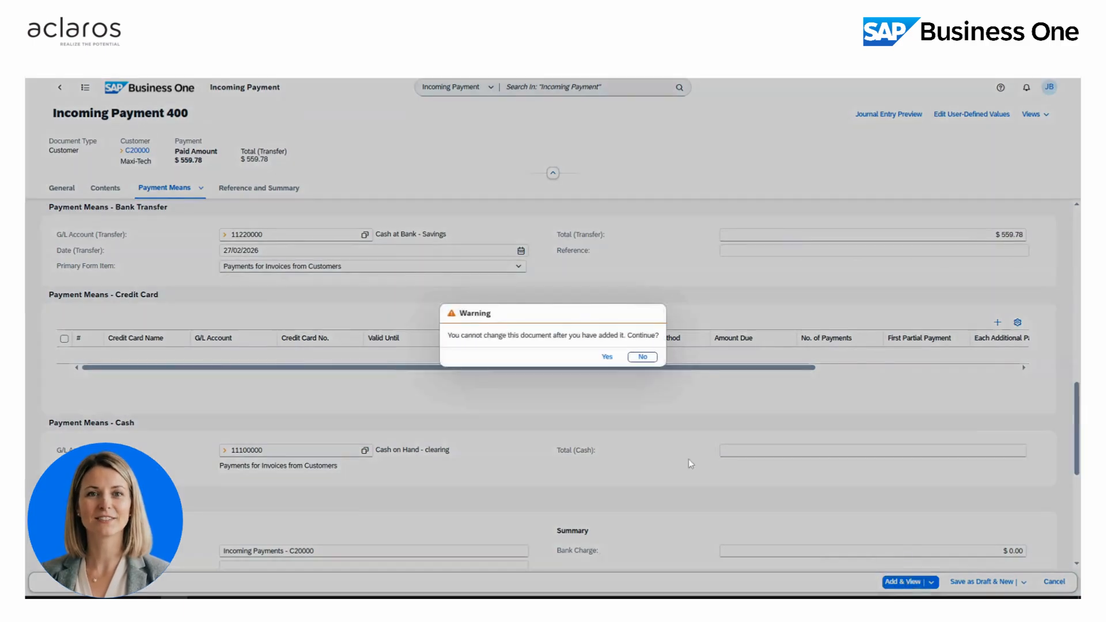
{"action": "left_click", "coordinate": [607, 358]}
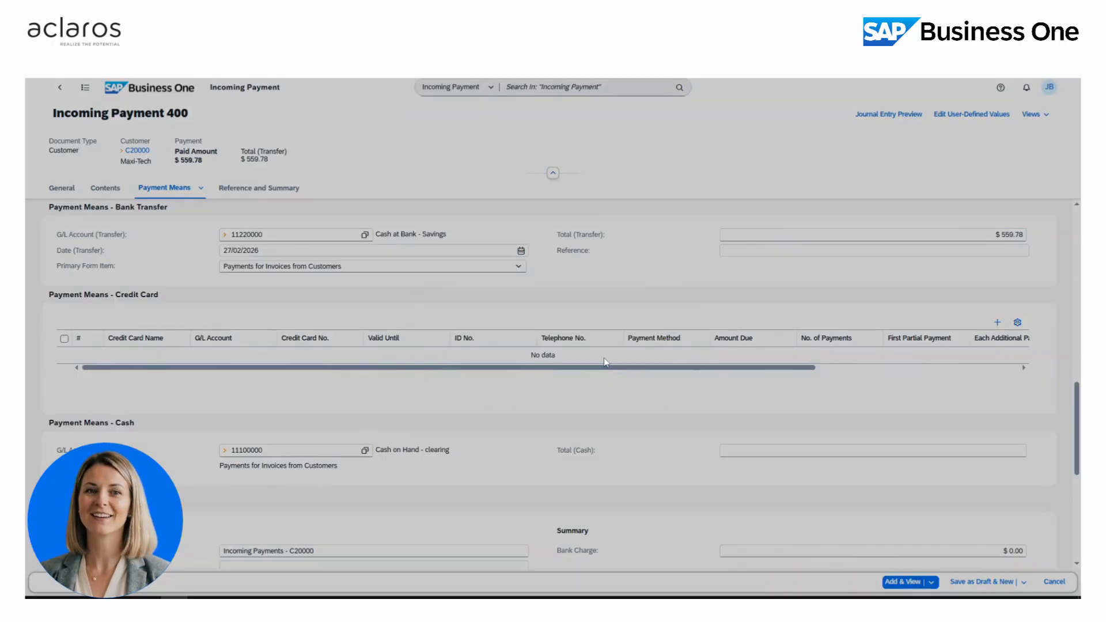